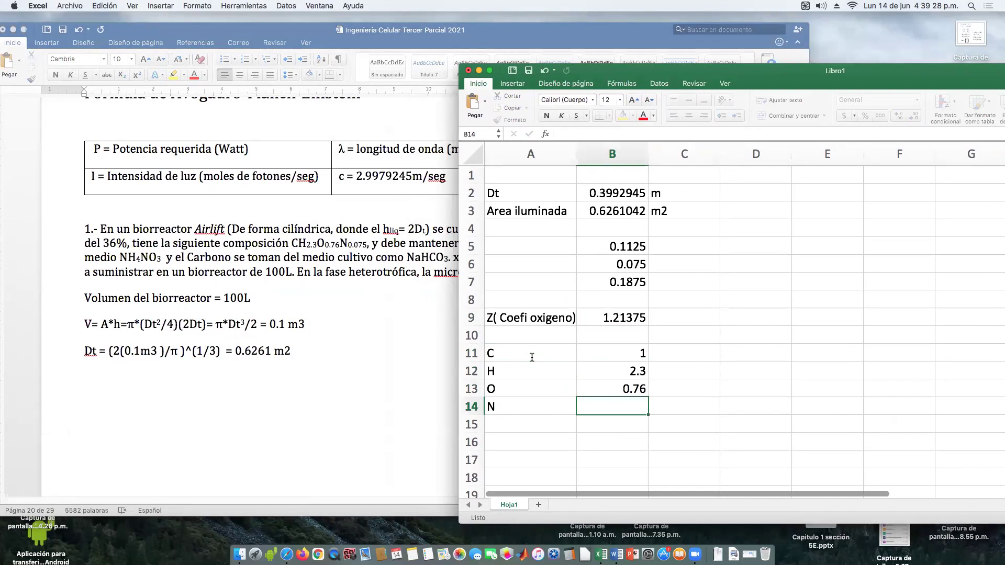
Enter the nitrogen coefficient 0.075 in B14 and the atomic weights 12, 1, 16 and 14 in C11:C14
type("0.")
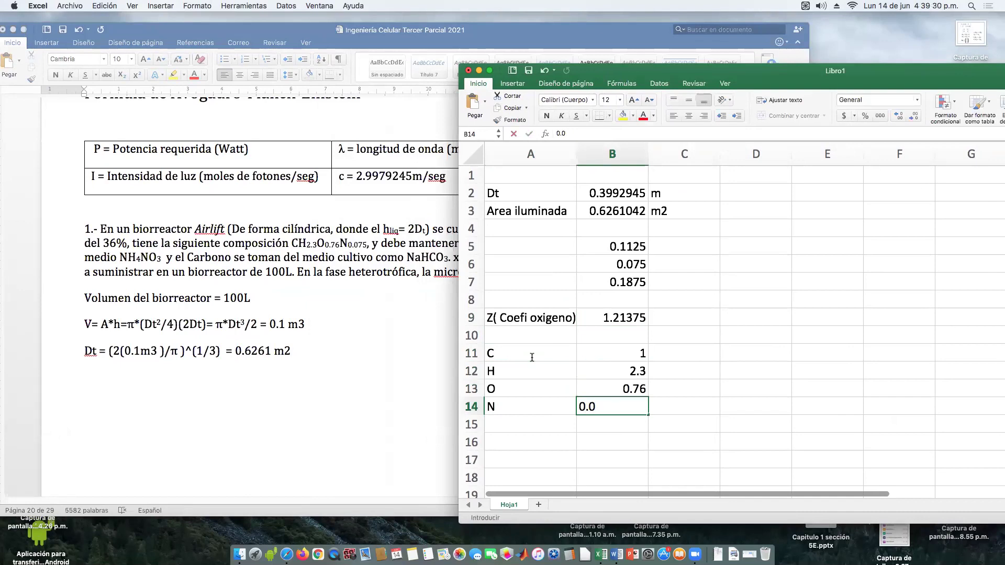
key("Return")
key("Up")
key("Up")
key("Up")
key("Up")
key("Right")
type("12")
key("Return")
type("1")
key("Return")
type("1")
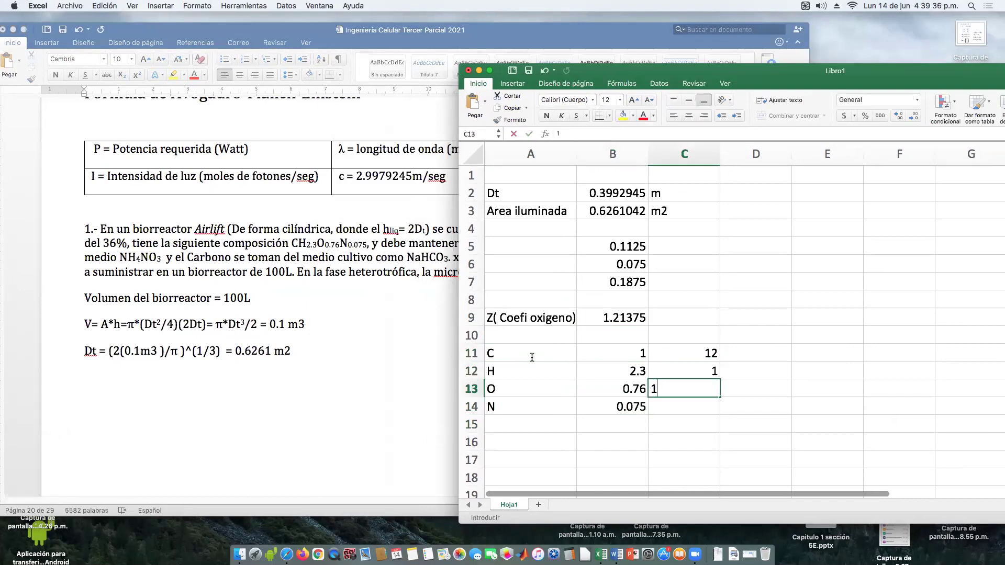
key("Return")
type("1")
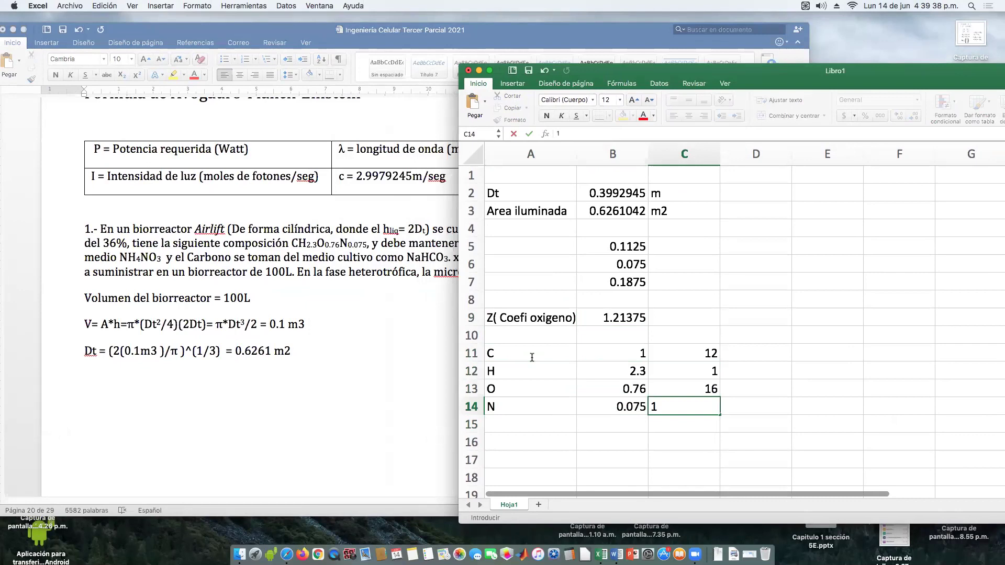
key("Return")
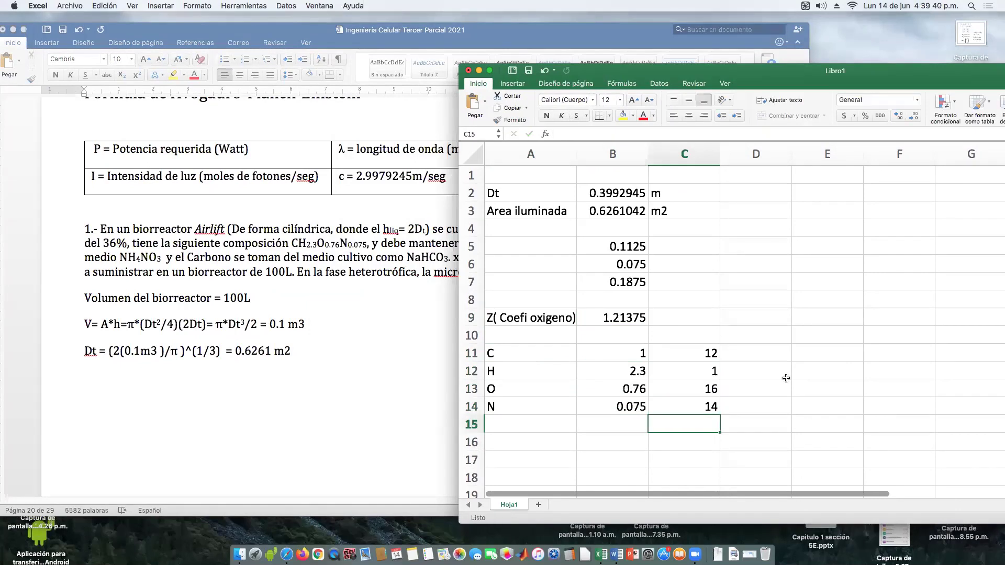
Multiply each coefficient by its atomic weight with =B11*C11 in D11, and fill the formula down to D14
left_click(757, 351)
type("=")
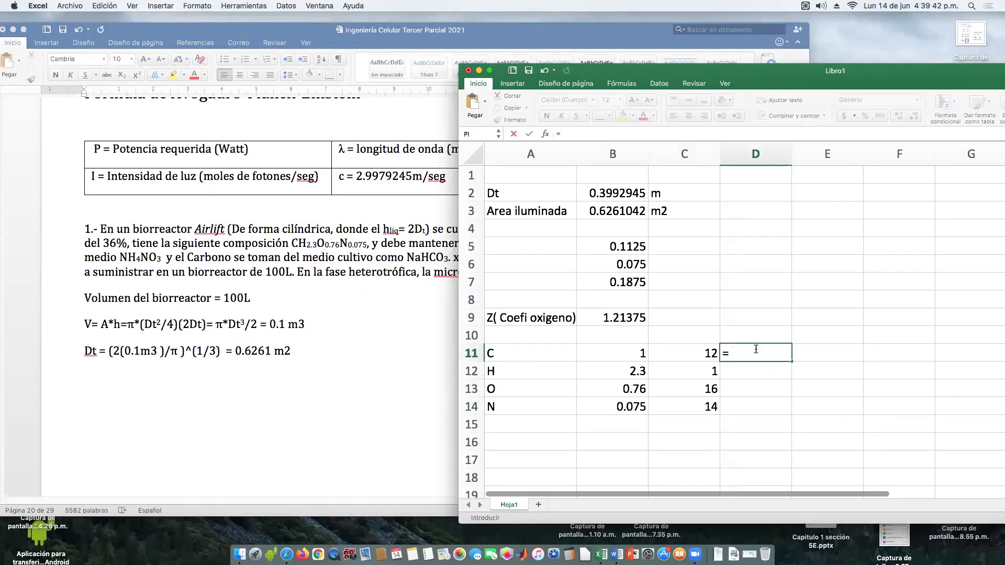
left_click(605, 351)
type("*")
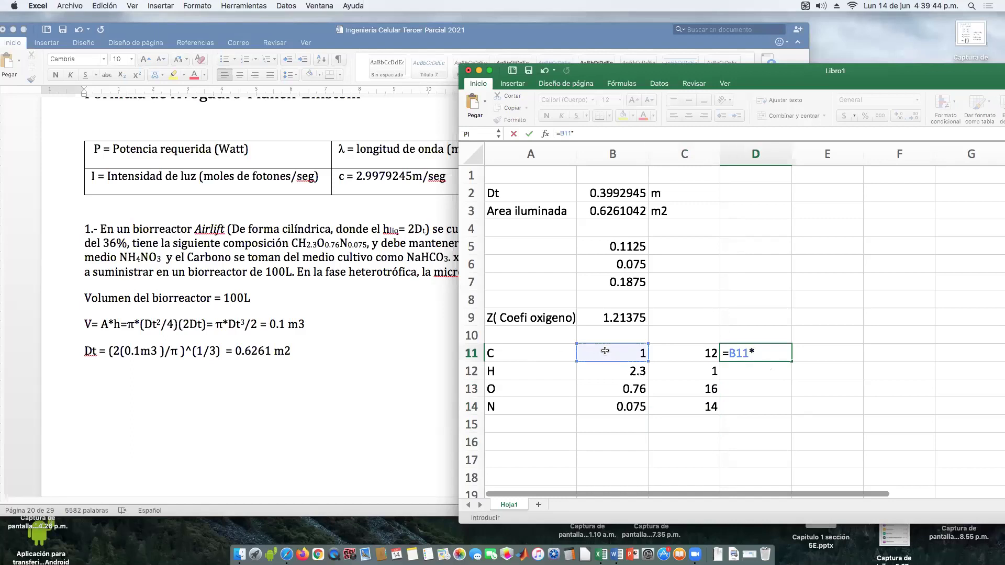
left_click(662, 355)
key("Return")
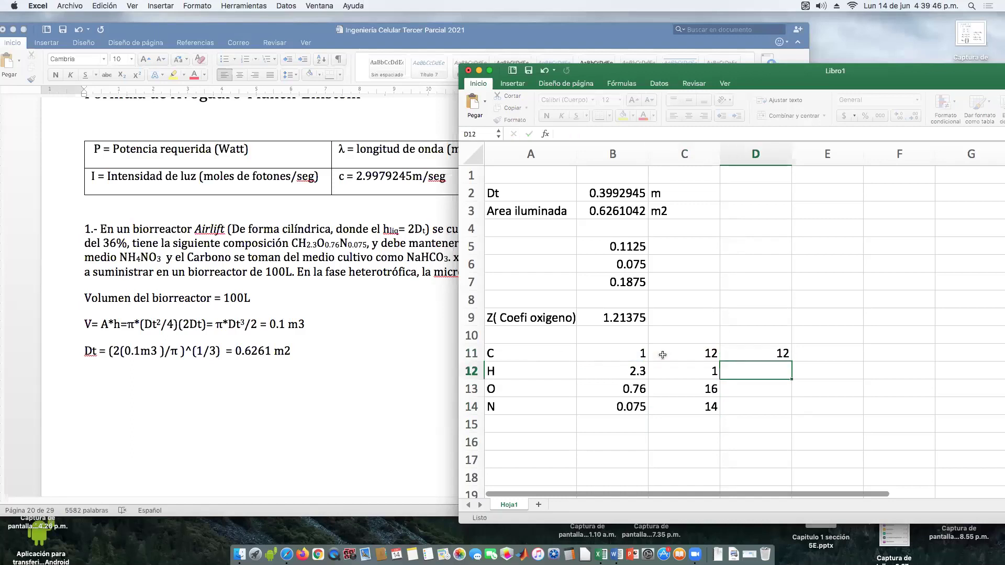
left_click(771, 357)
left_click_drag(791, 361, 782, 414)
Add the four element masses in D15 with =D11+D12+D14+D13 and check the references in the formula
left_click(754, 427)
type("=")
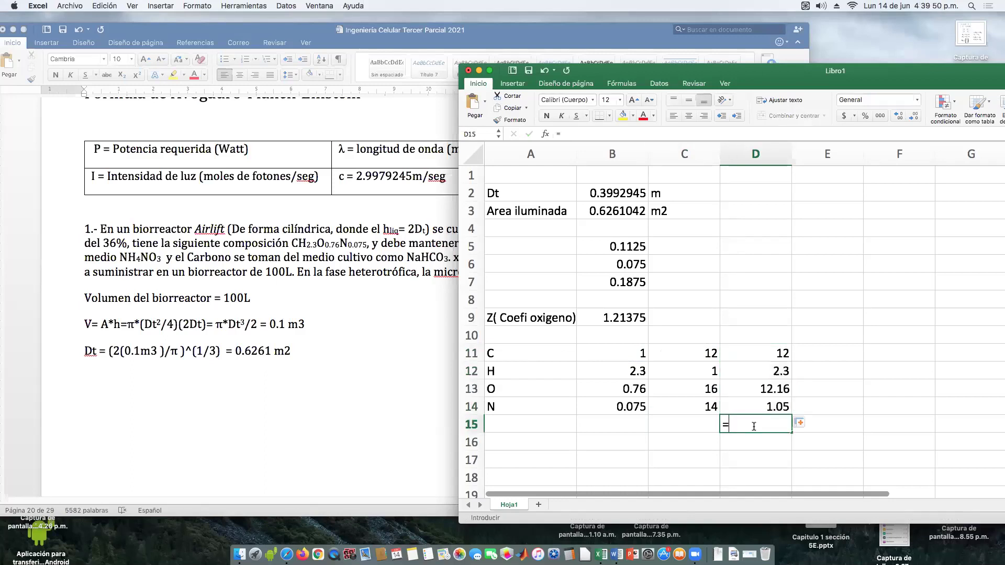
left_click(764, 356)
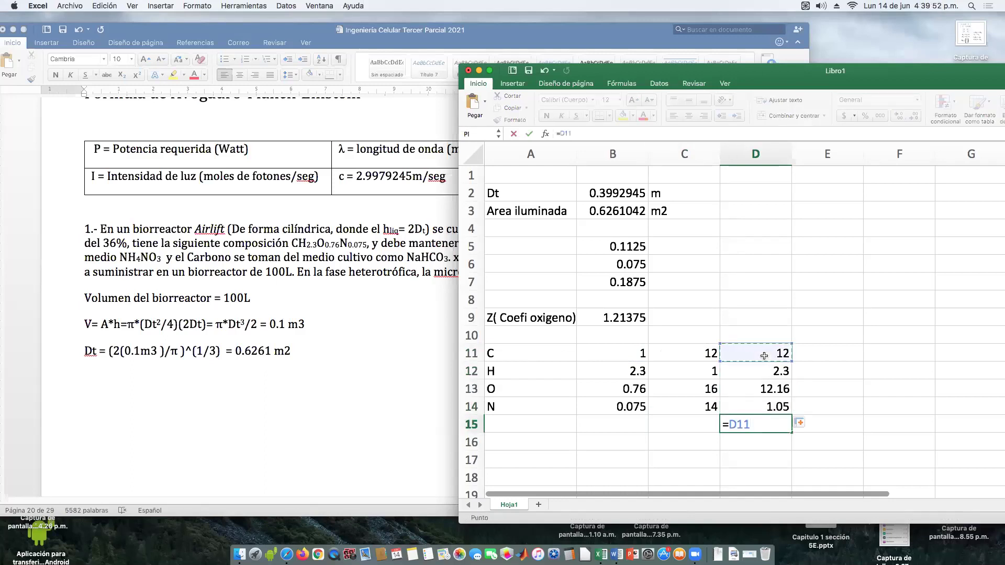
type("+")
left_click(750, 373)
type("+")
left_click(750, 388)
left_click(748, 404)
type("+")
left_click(749, 387)
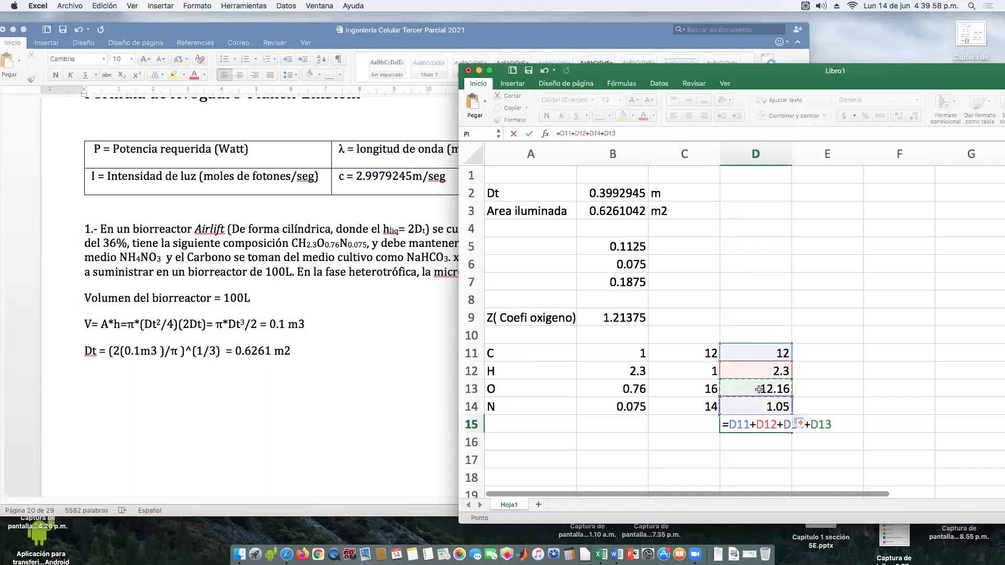
key("Return")
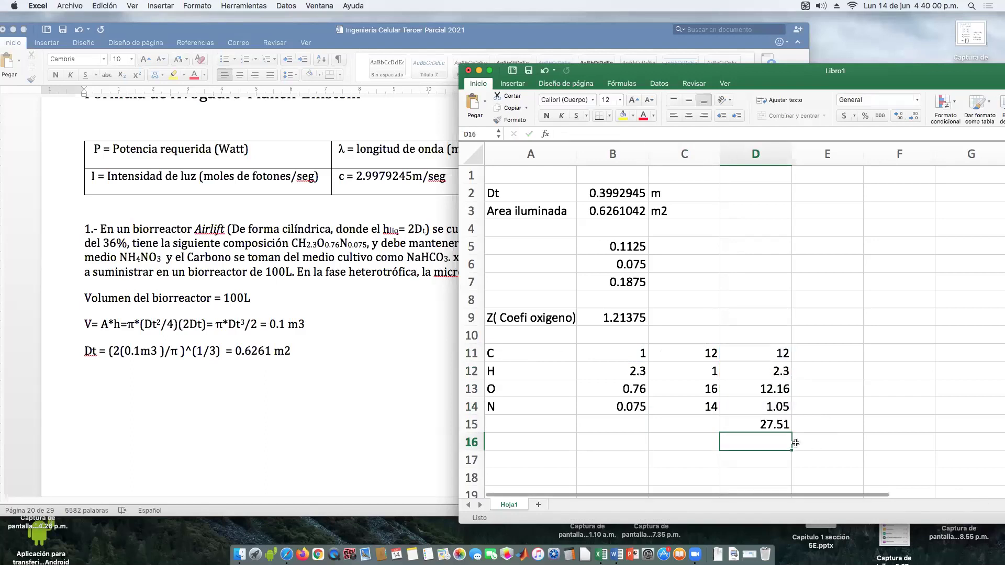
double_click(768, 425)
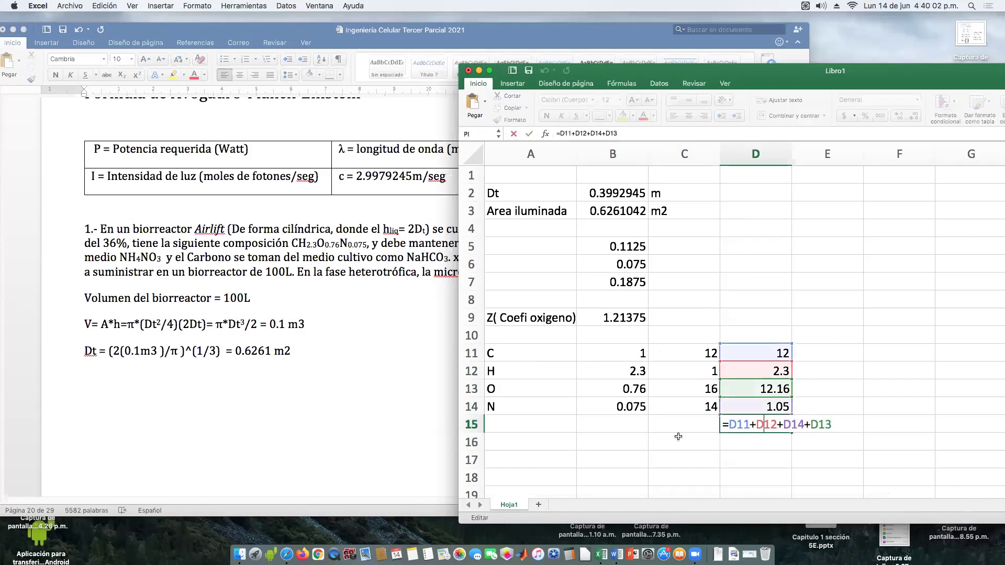
key("Return")
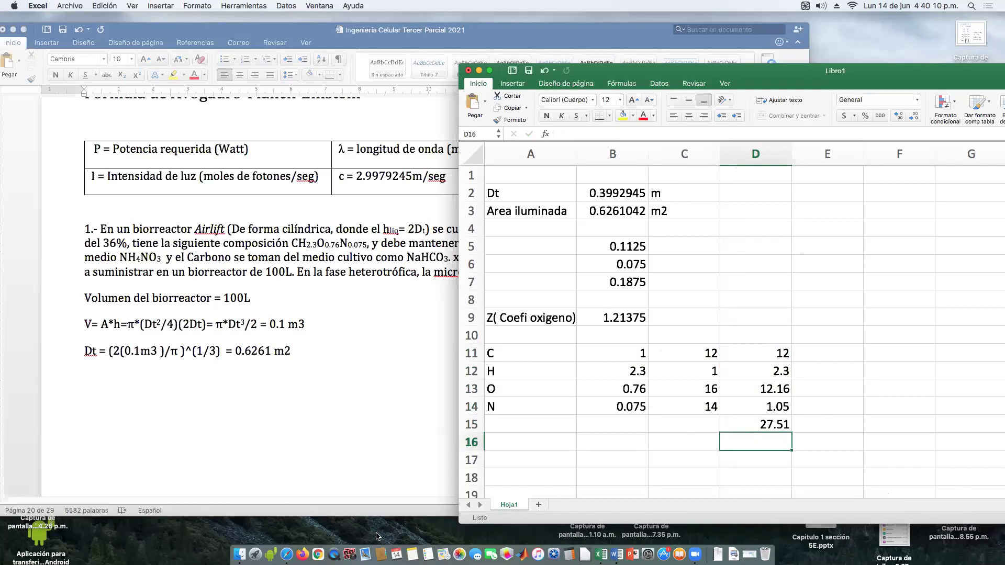
Switch to QuickTime Player and open a new video recording window to show the blackboard
left_click(334, 550)
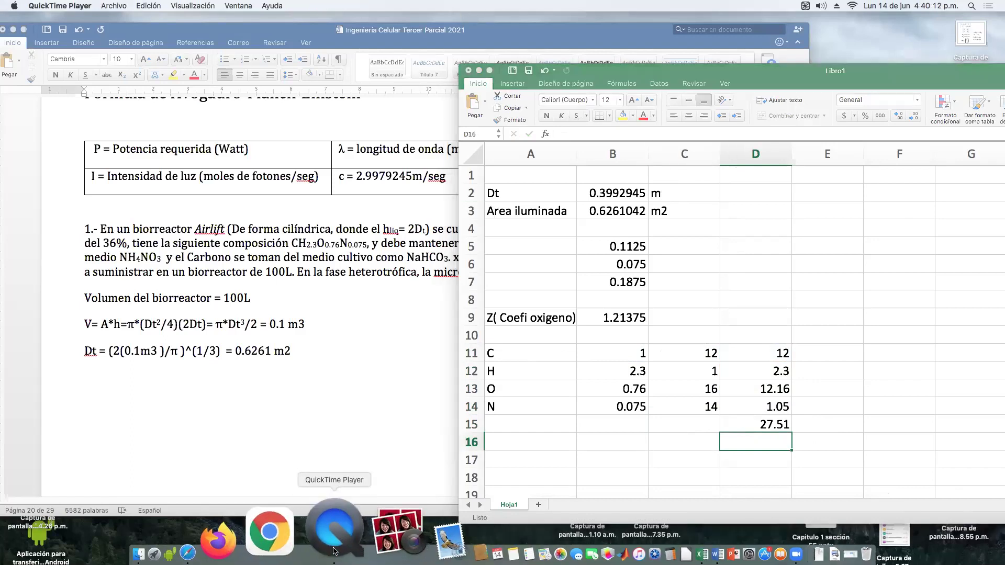
left_click(114, 7)
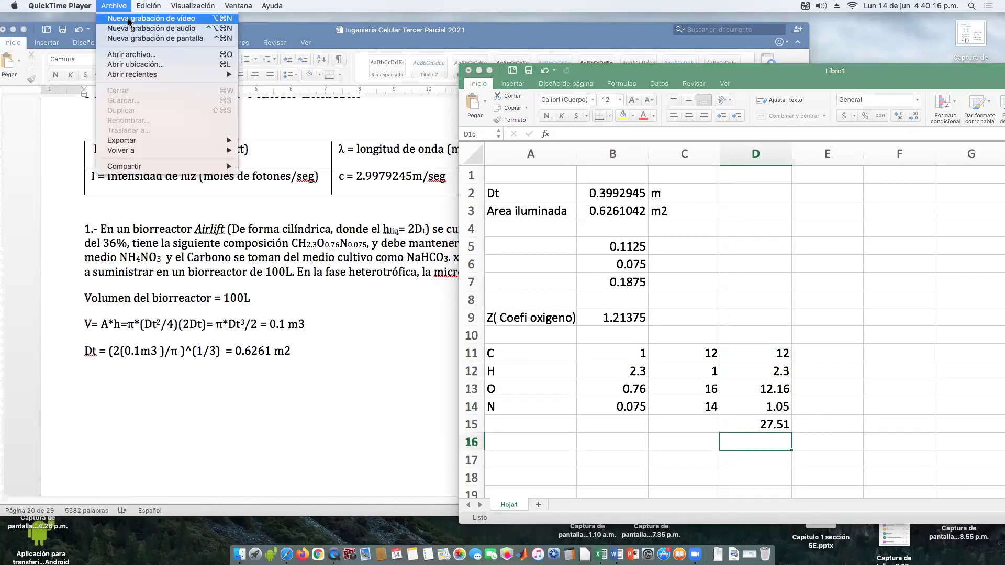
left_click(129, 19)
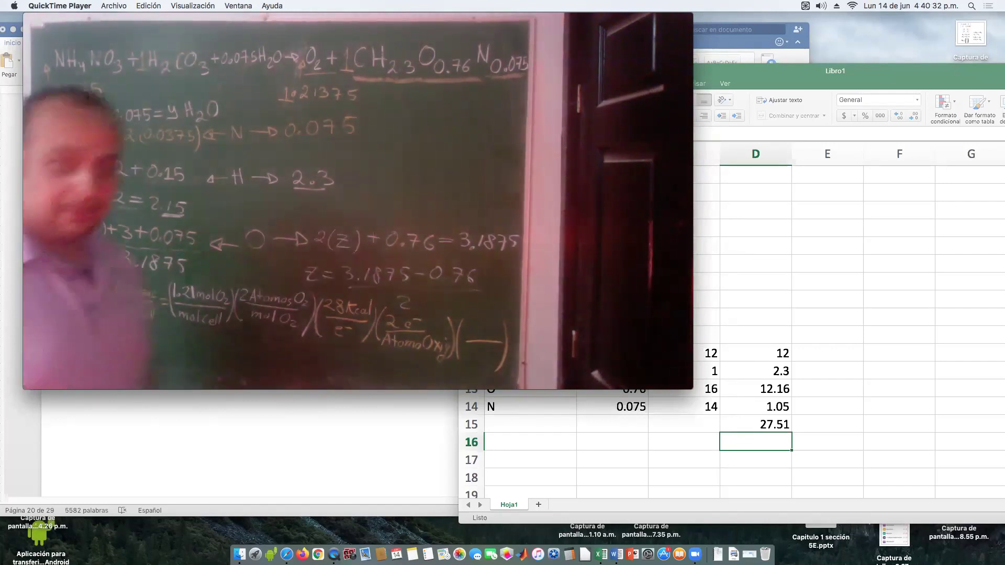
Shrink the video recording window, place it over the document beside the spreadsheet, and move its recording controls below the blackboard equation
mouse_move(76, 168)
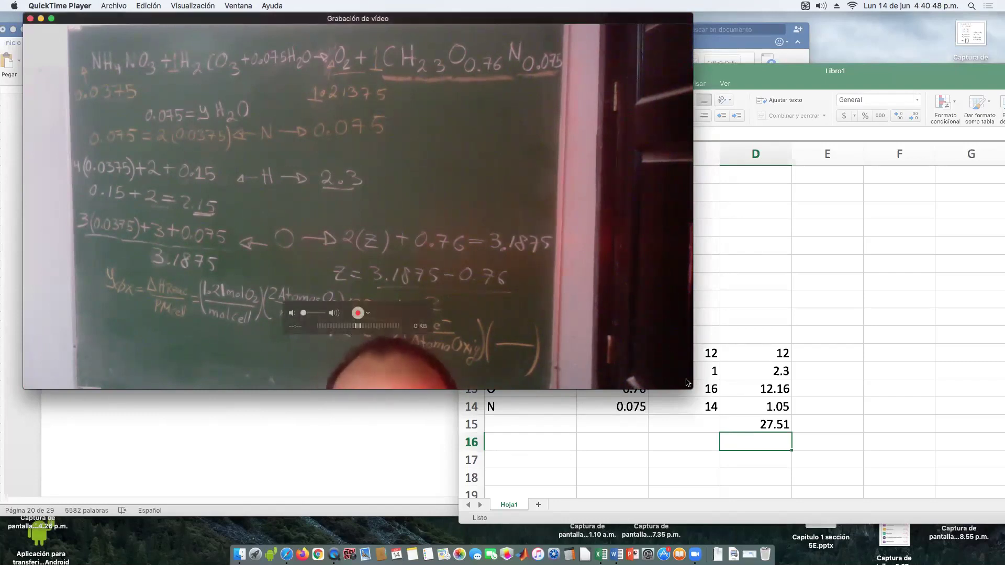
left_click_drag(687, 383, 473, 265)
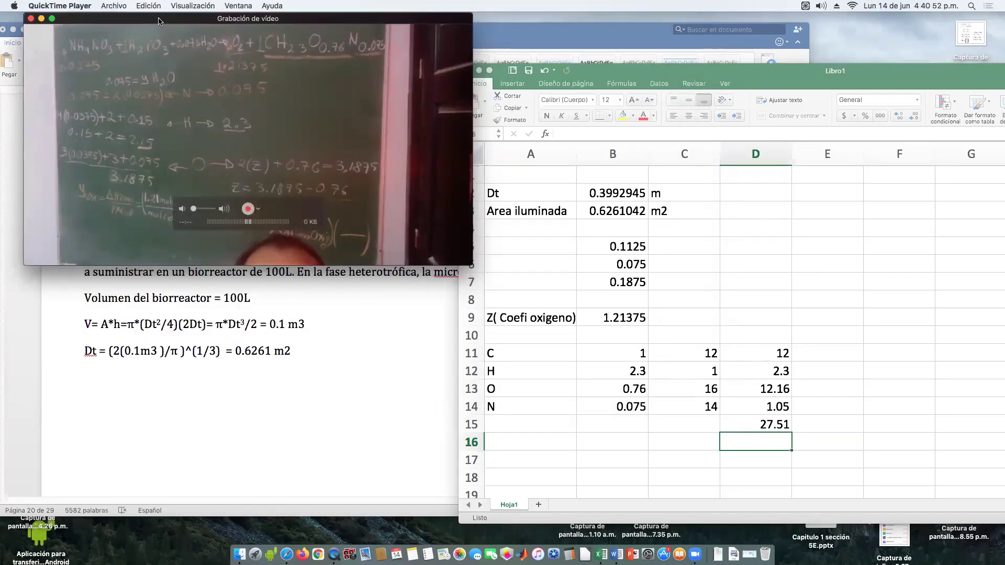
left_click_drag(159, 21, 125, 62)
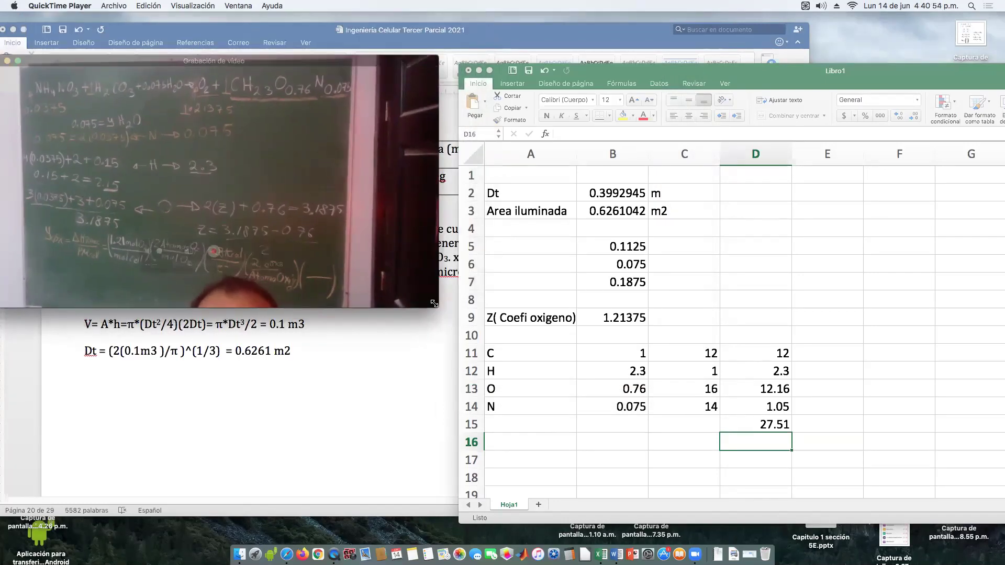
left_click_drag(434, 303, 471, 324)
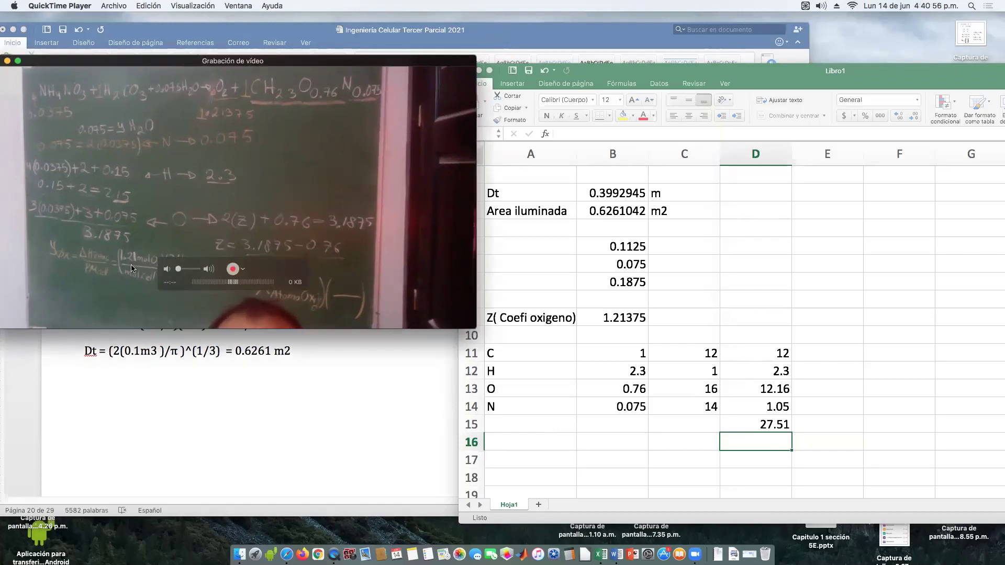
left_click_drag(203, 276, 211, 310)
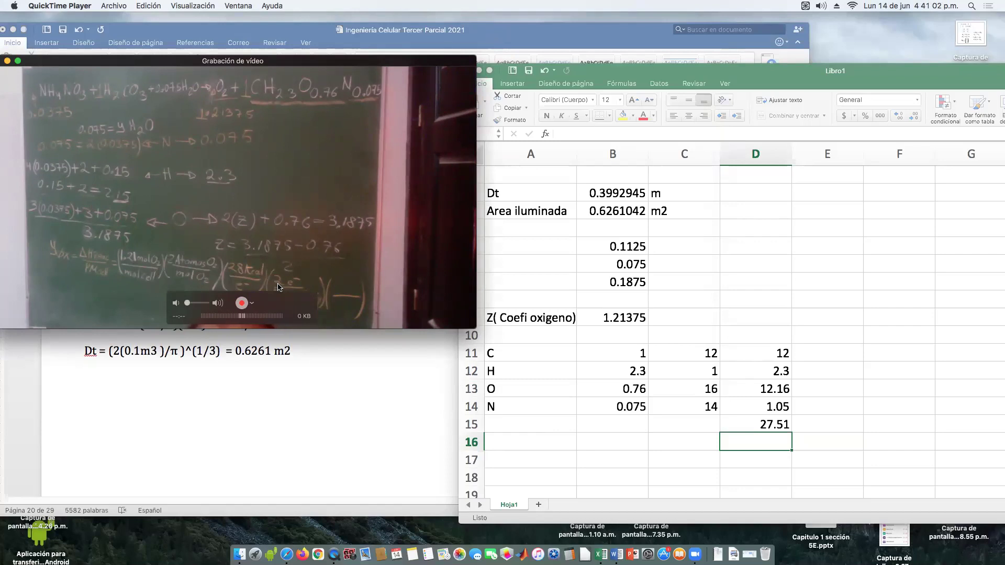
Return to Excel and label cell A17 as Yfx
left_click(523, 458)
double_click(524, 458)
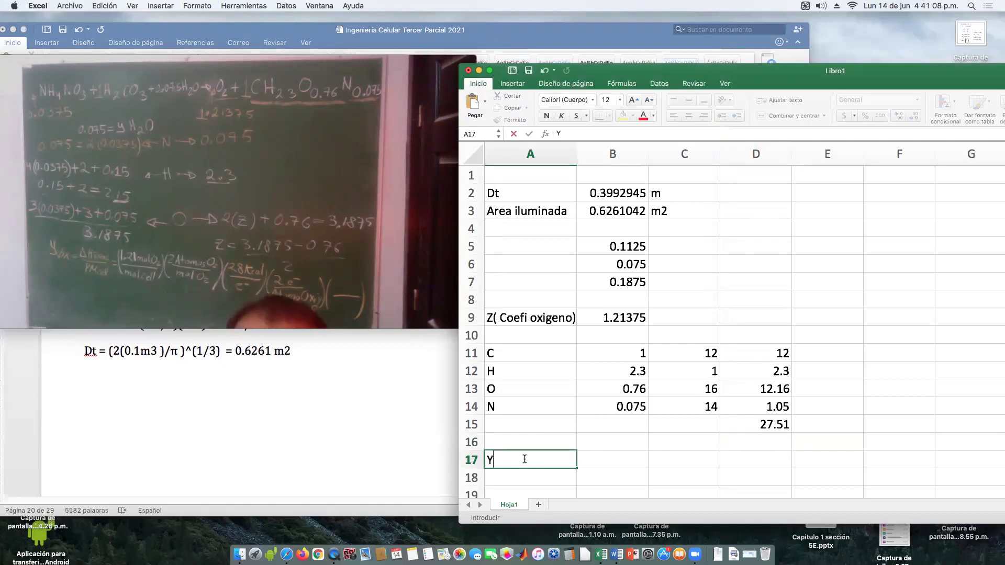
type("Y")
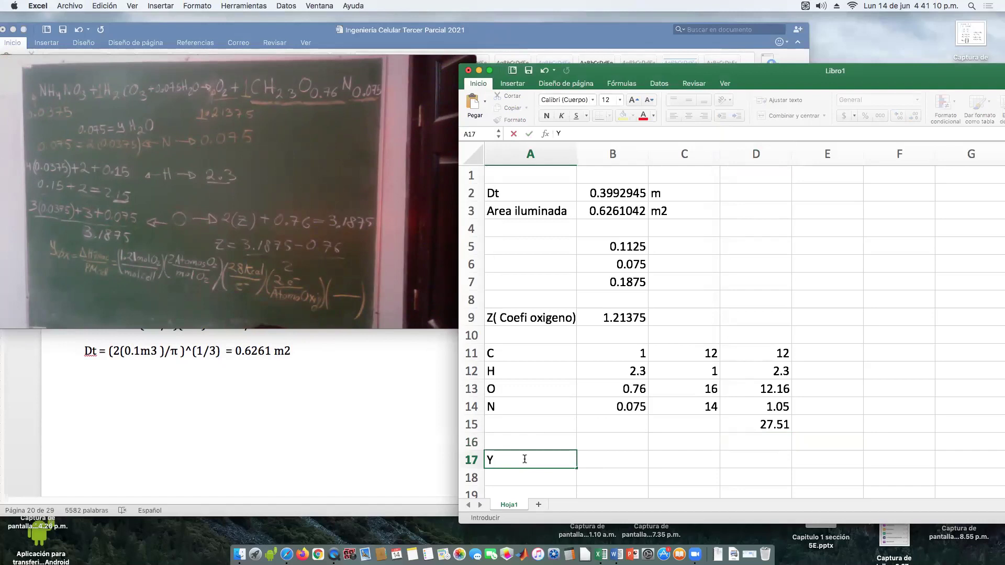
type("Fx")
key("Tab")
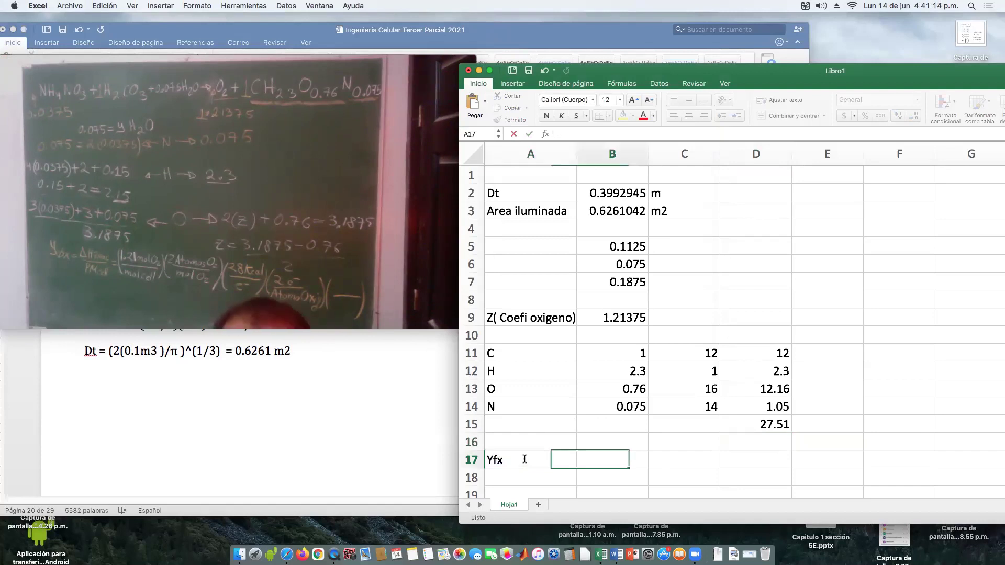
Calculate Yfx in B17 with the formula =(B9)*2*28*2/D15
type("=")
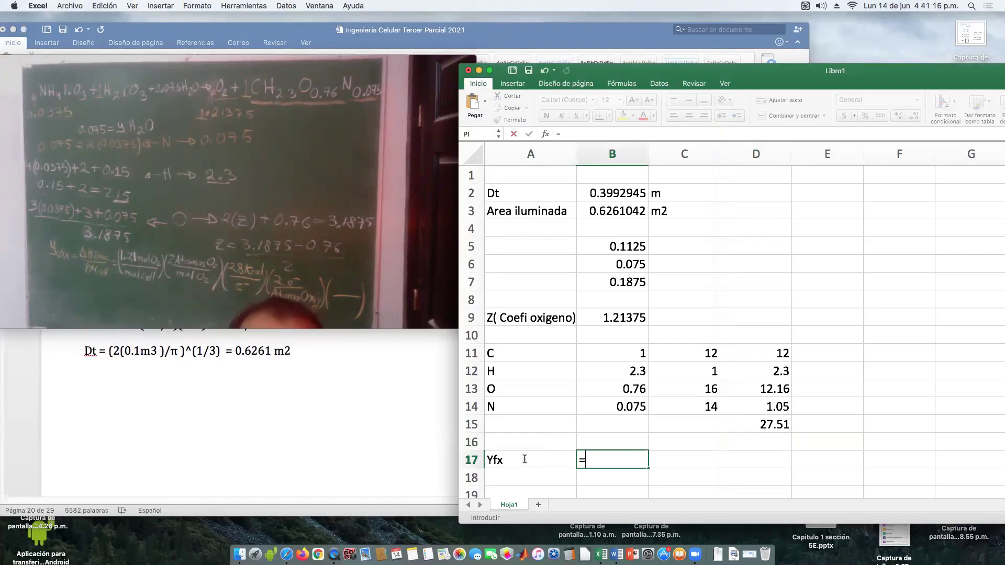
type("1")
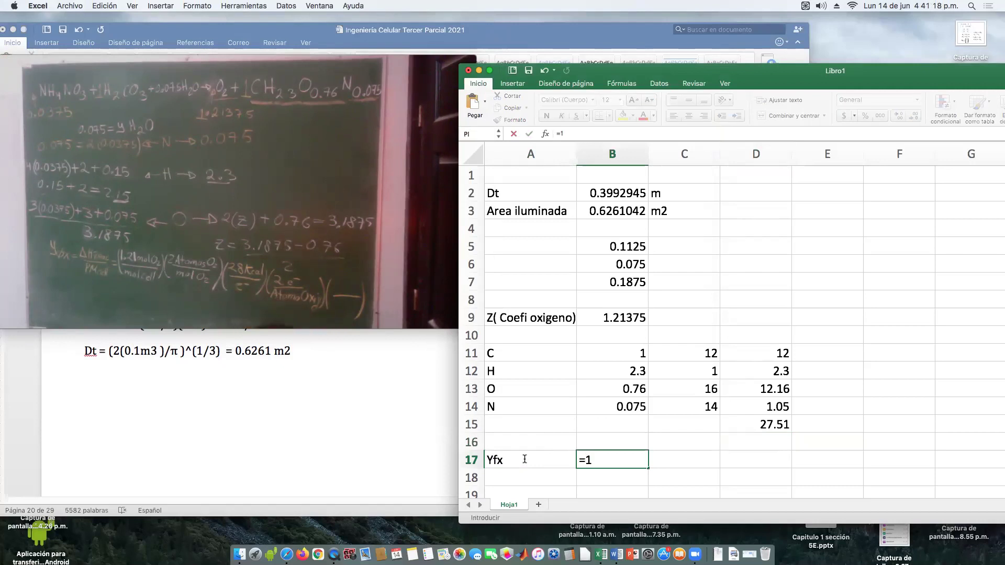
type(".2")
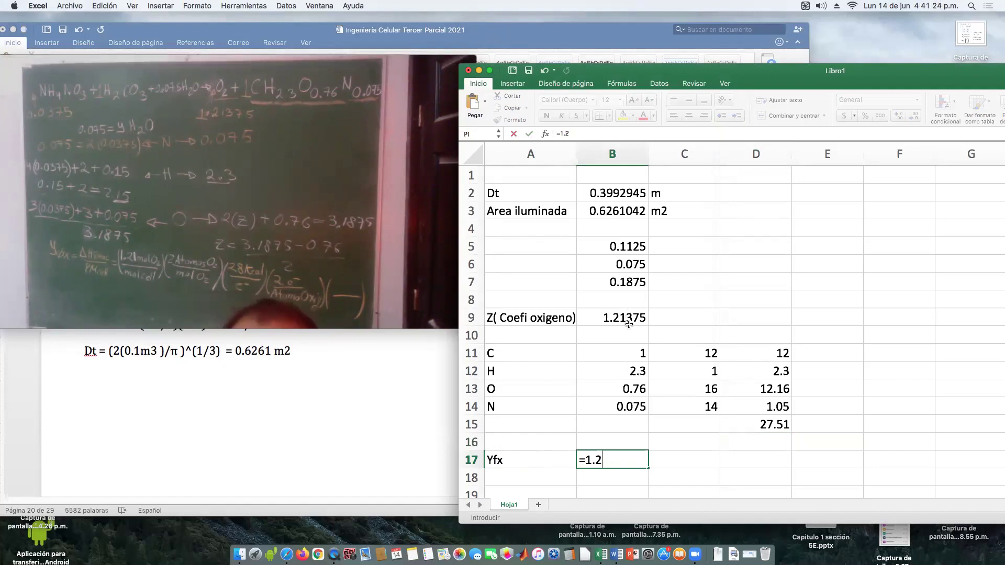
type("(")
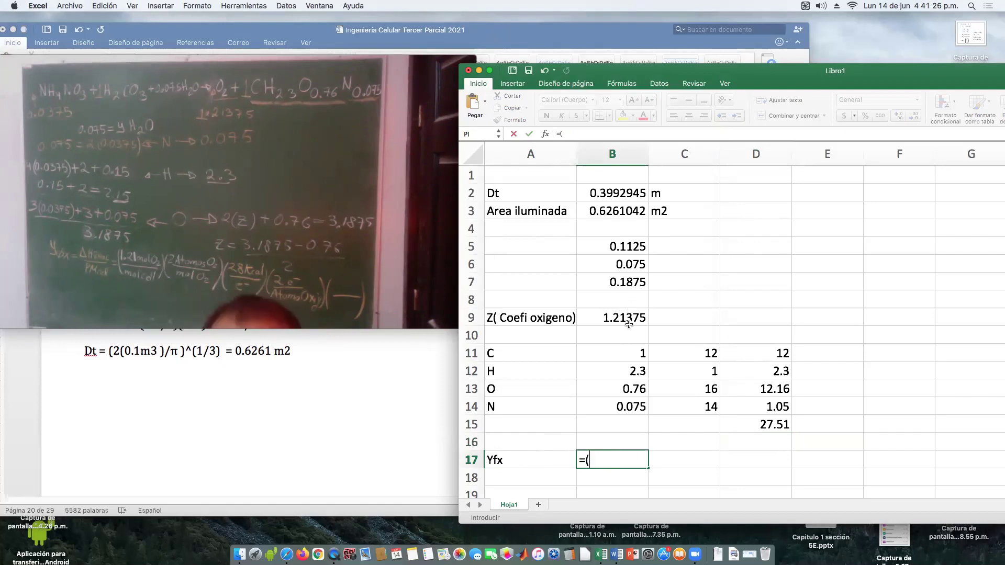
left_click(613, 318)
type(")*")
mouse_move(211, 270)
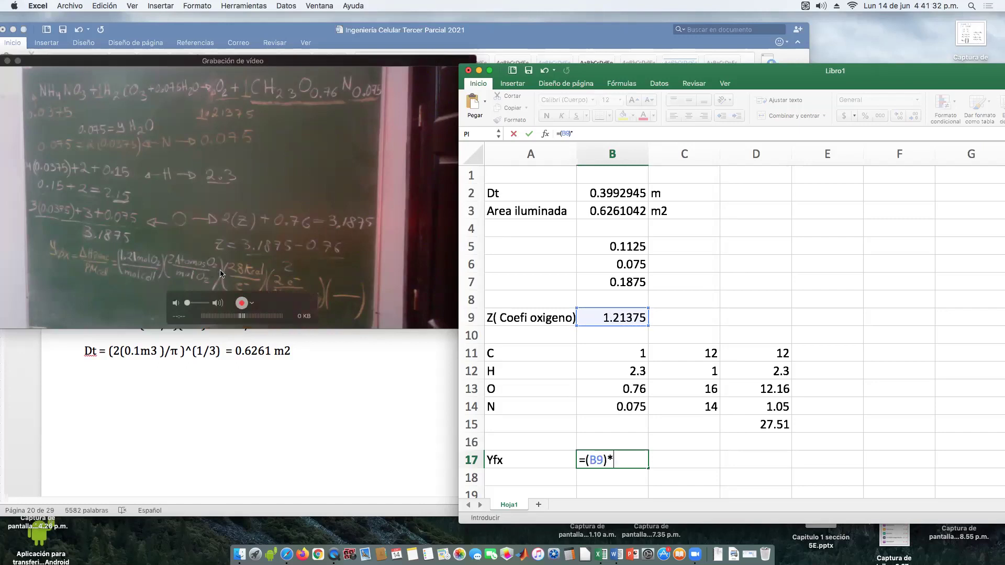
type("2*")
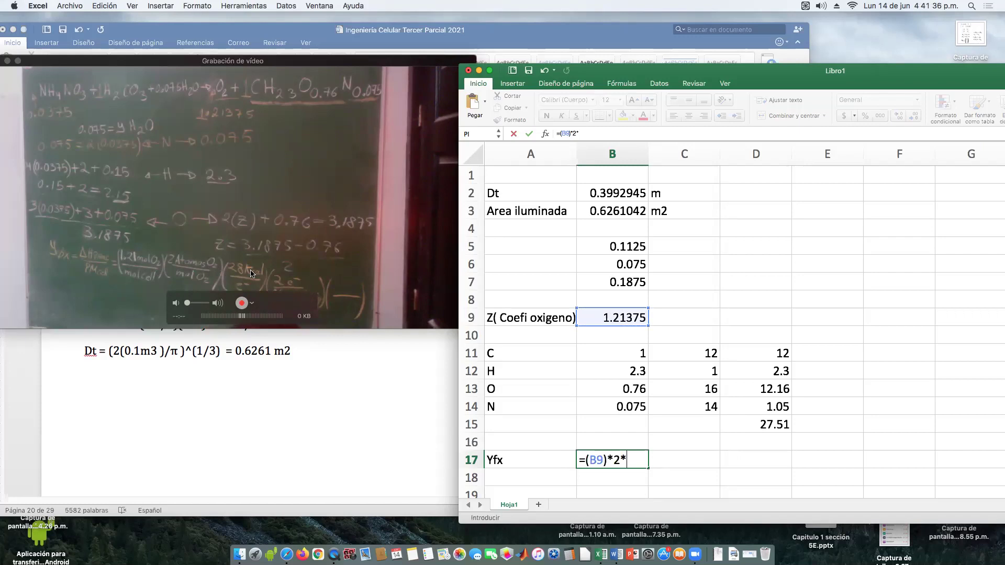
type("28*")
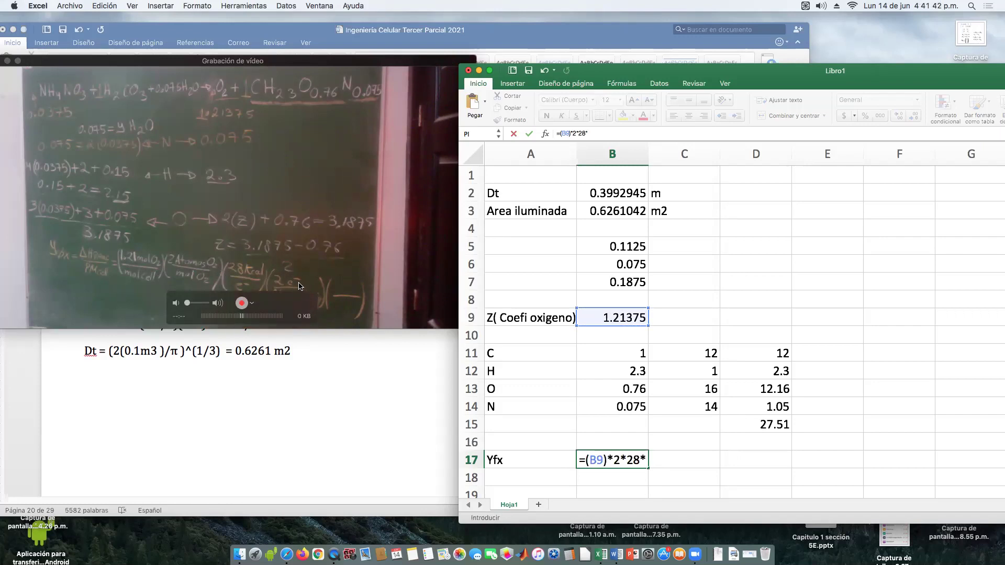
type("2")
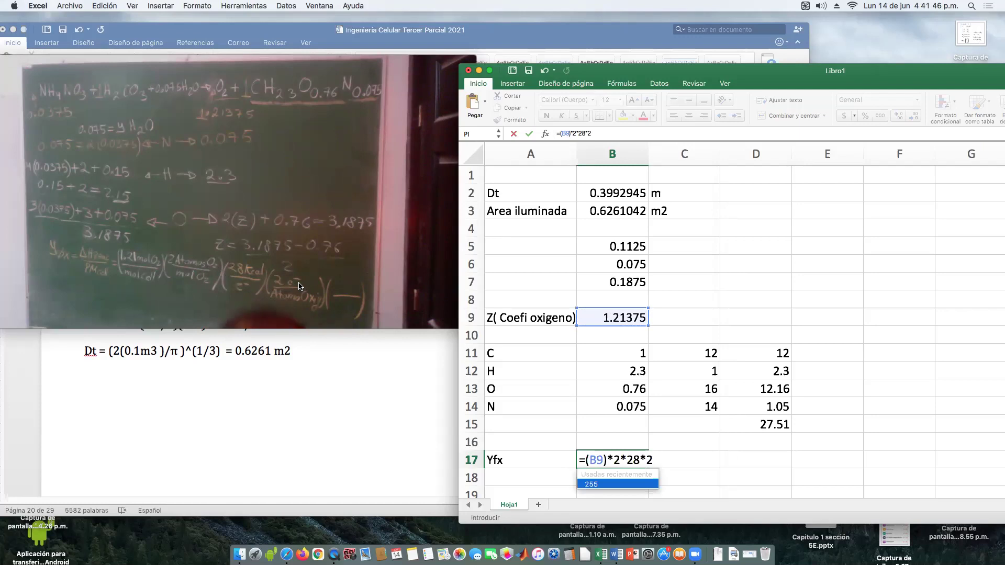
type("/")
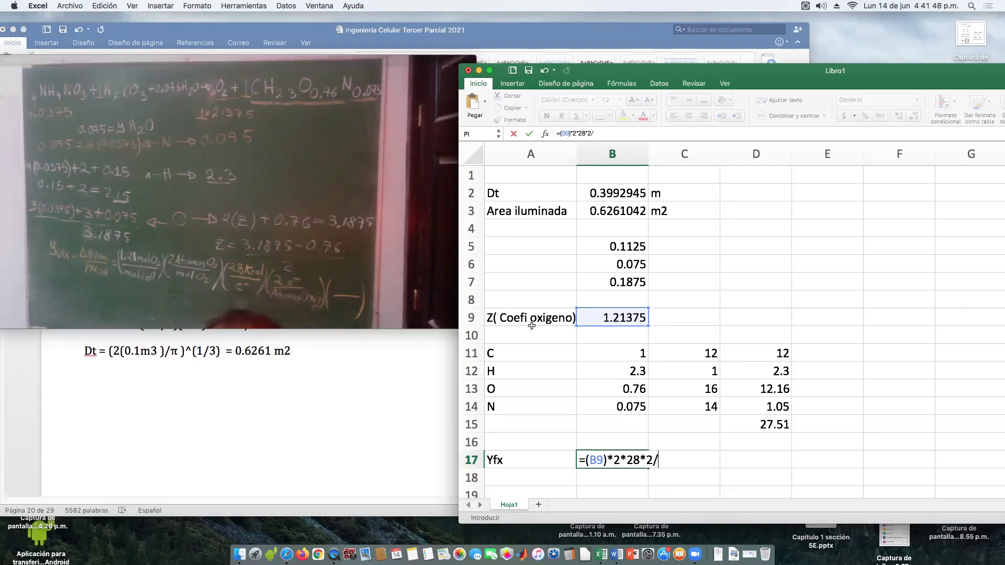
left_click(745, 421)
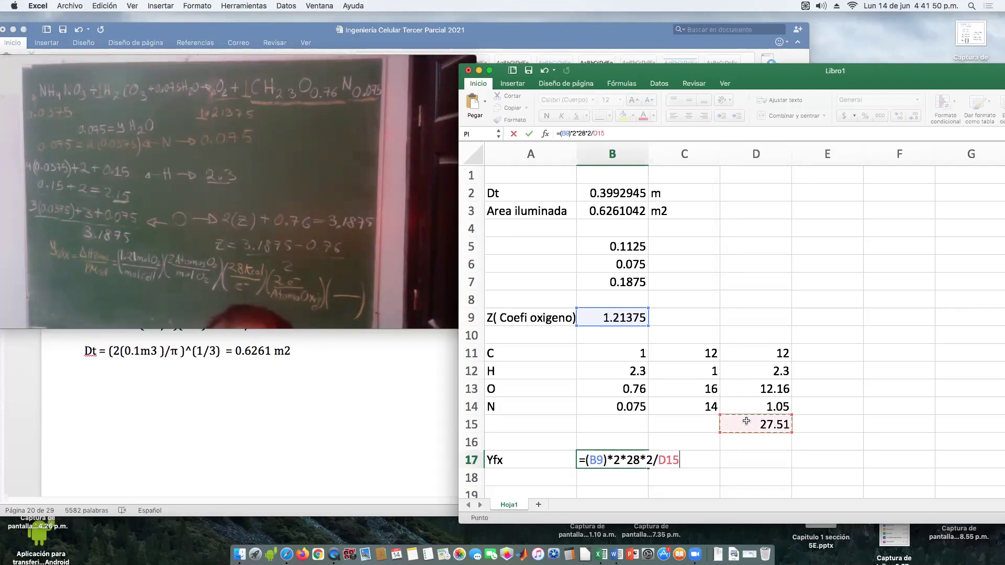
key("Return")
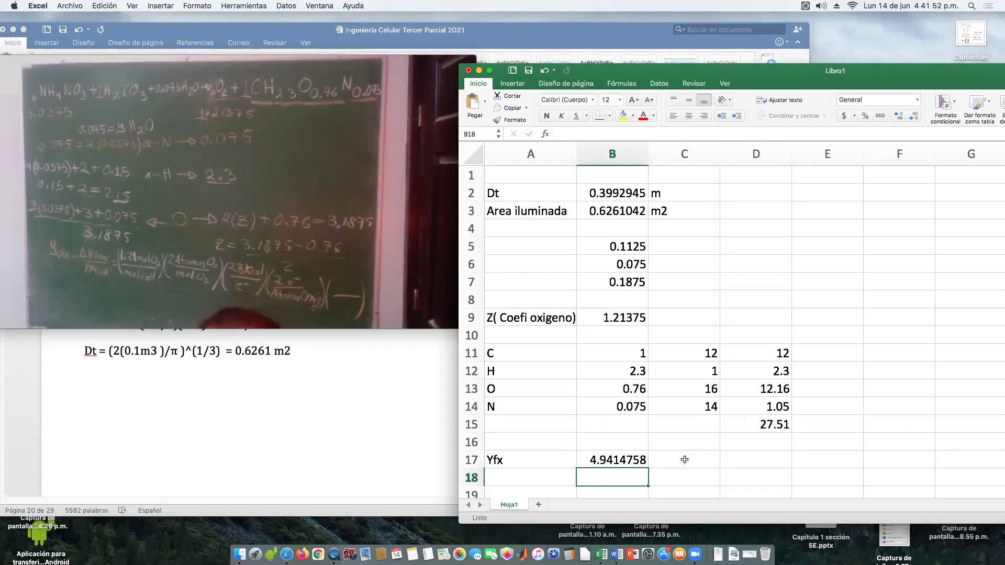
Enter the unit Kcal/g cel in C17 beside the Yfx value
left_click(684, 459)
type("Kcal/g ce")
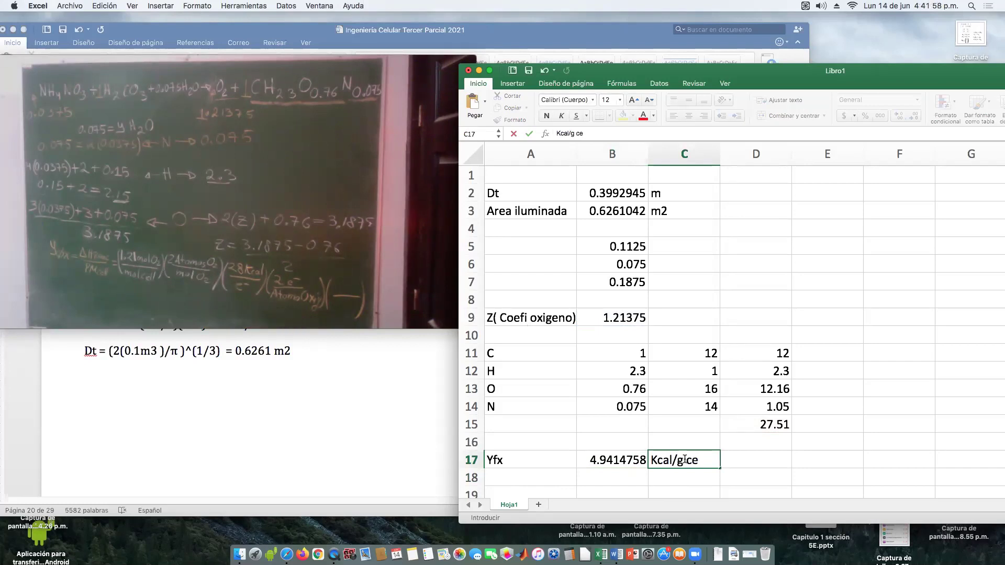
type("l")
key("Return")
Enter the unit J/g cell in C18, below the Kcal/g cel unit
key("Left")
key("Left")
key("Right")
key("Right")
type("J")
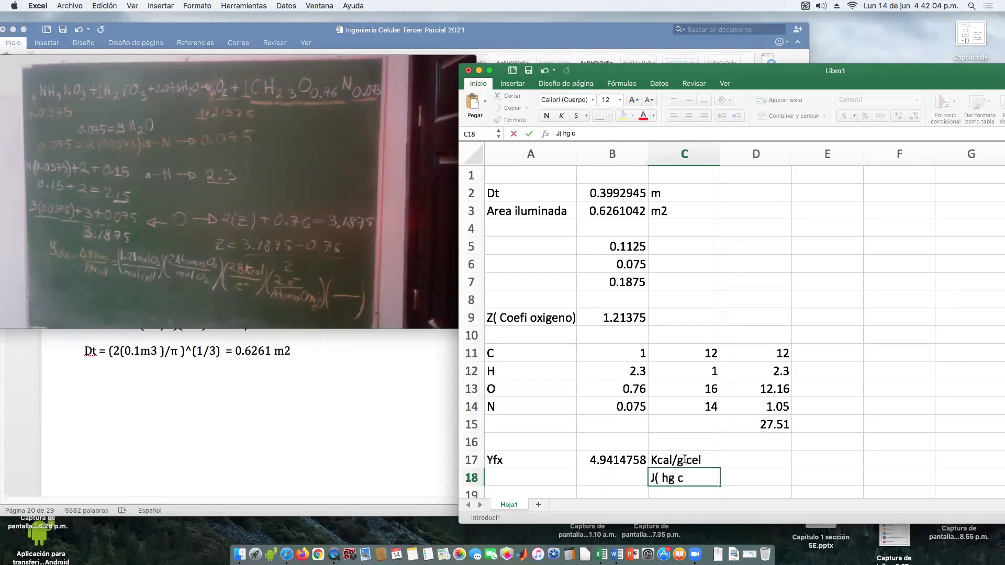
type("el")
key("BackSpace")
key("BackSpace")
key("BackSpace")
key("BackSpace")
key("BackSpace")
key("BackSpace")
key("BackSpace")
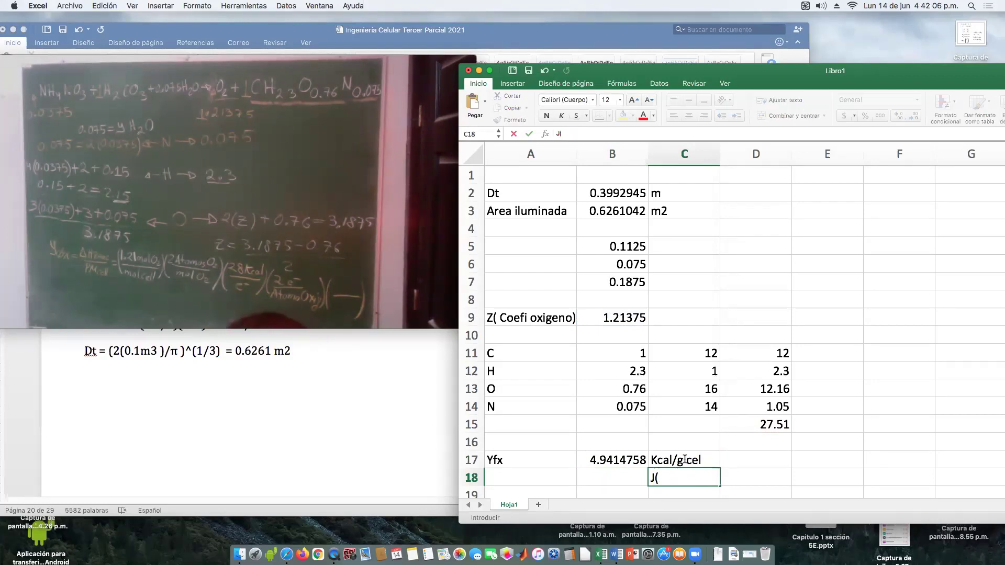
key("BackSpace")
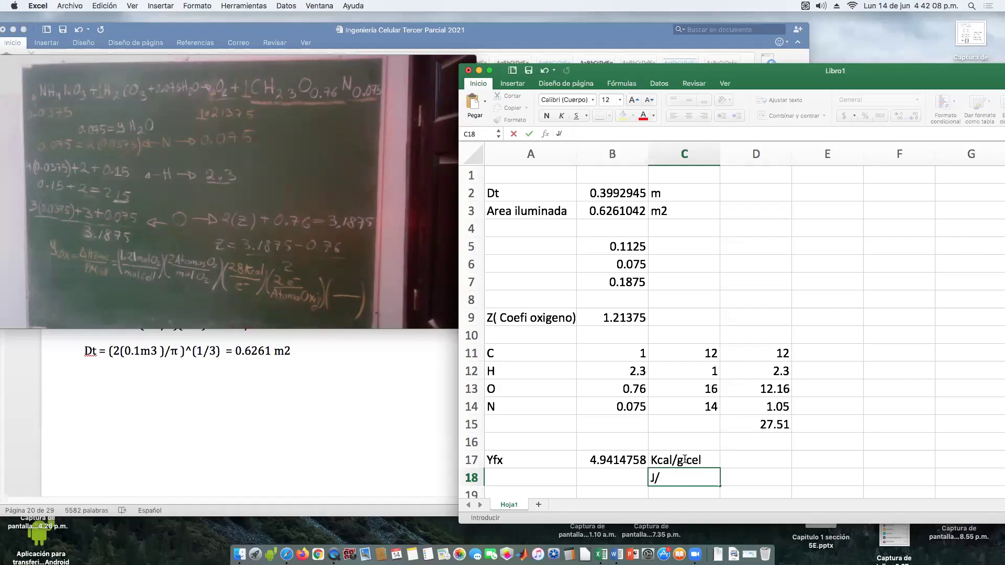
type("/g cell")
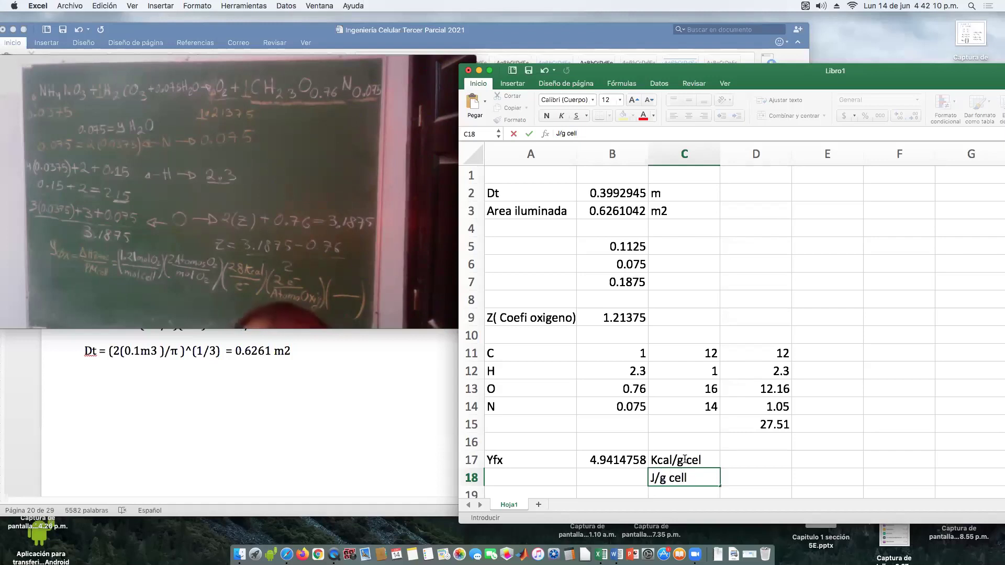
key("Return")
Convert the Yfx yield from kilocalories to joules in B18 with the formula =B17*4185.5
key("Up")
key("Left")
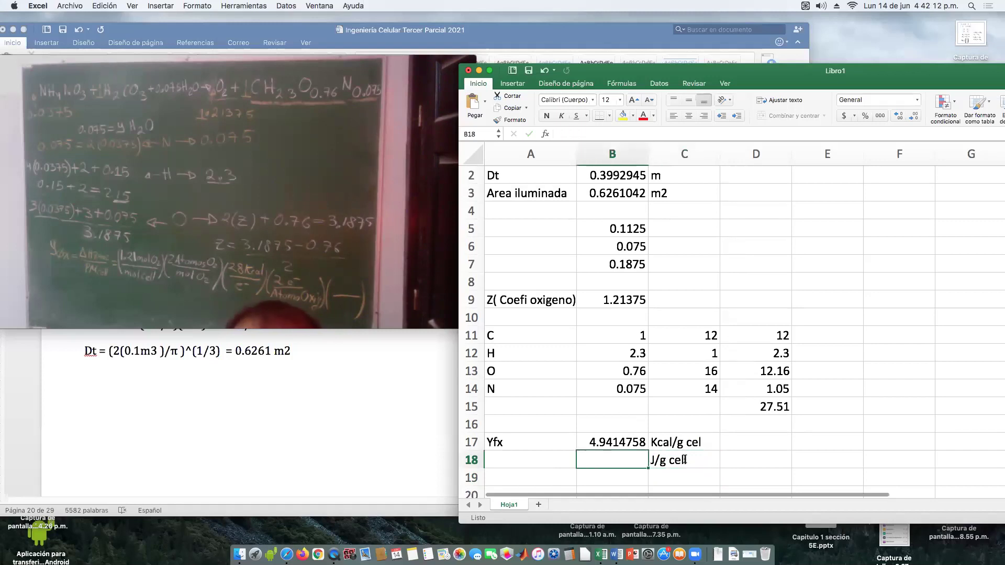
type("=")
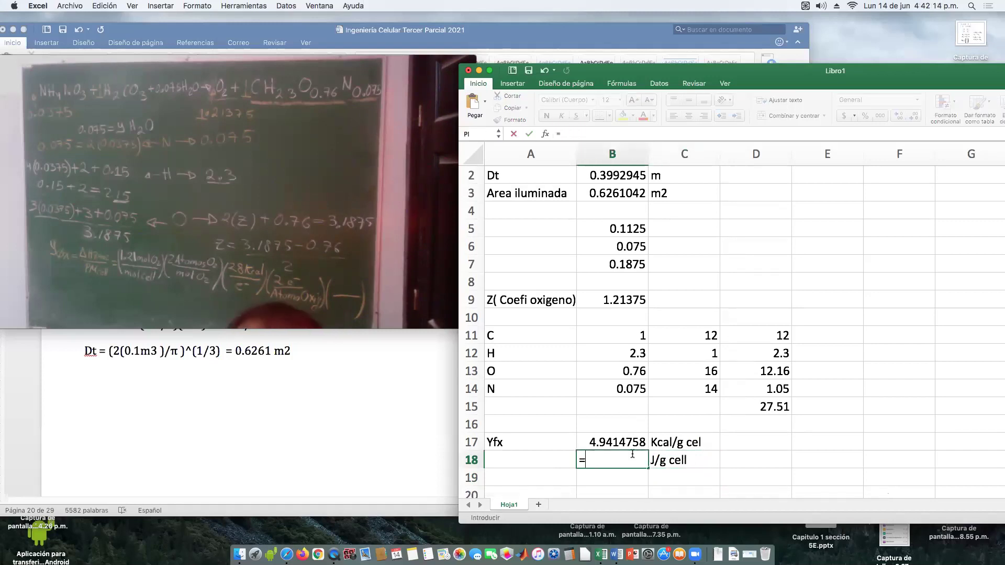
left_click(631, 443)
type("*")
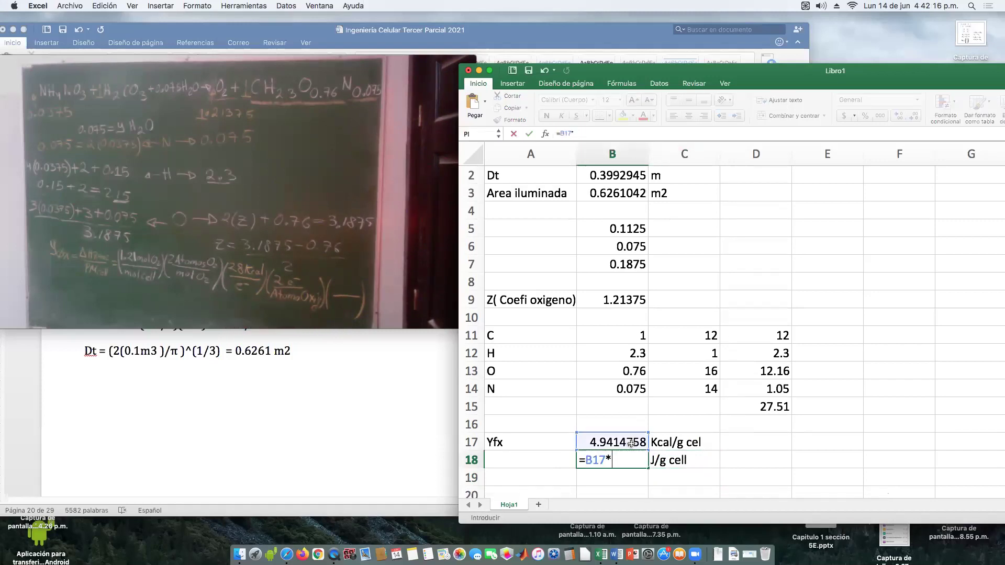
key("BackSpace")
type("185.5")
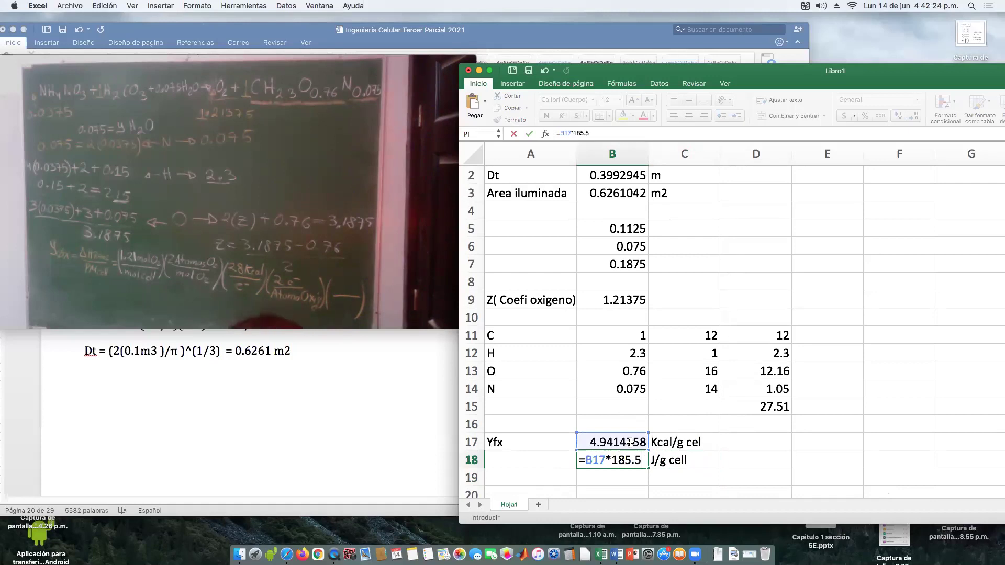
left_click(609, 459)
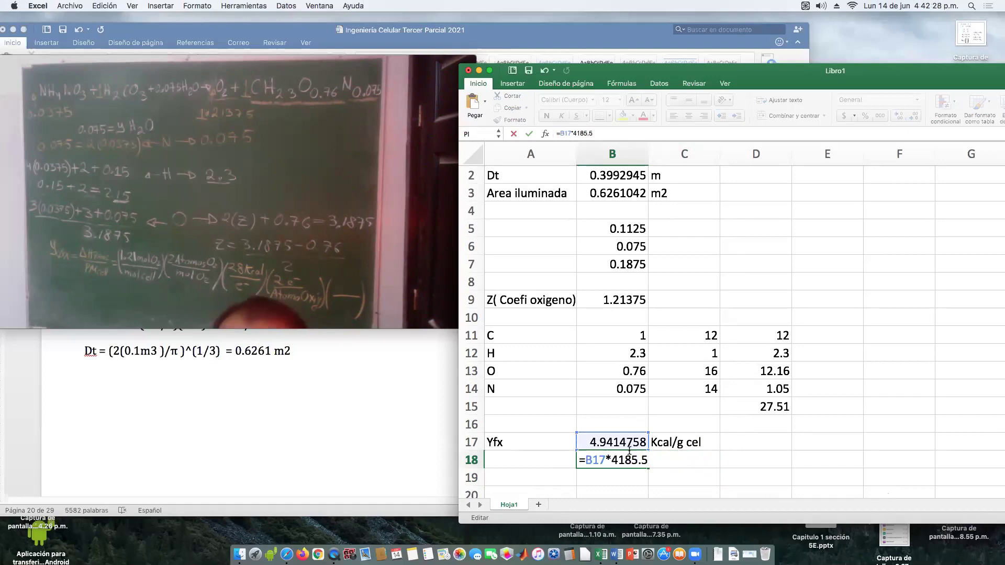
key("Return")
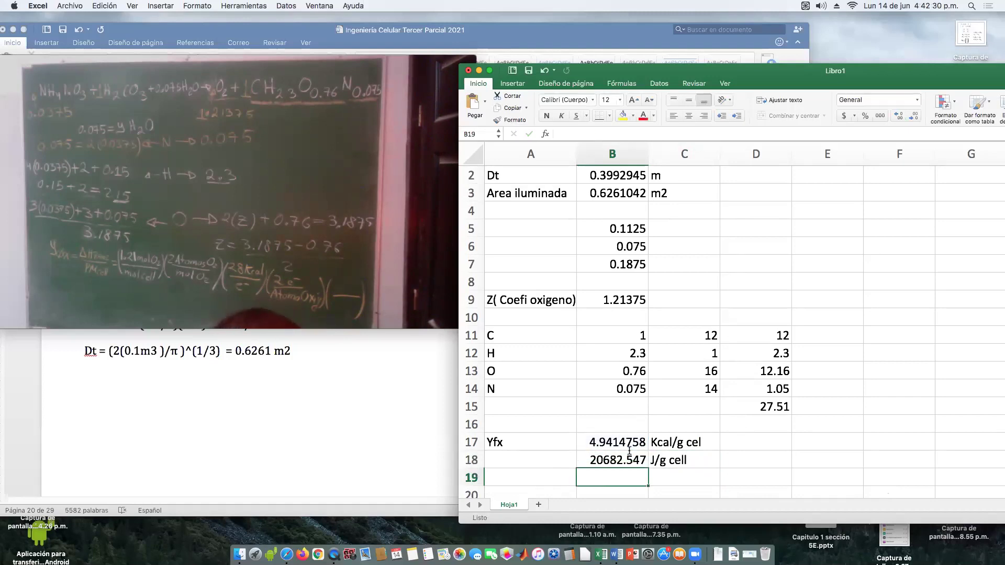
Copy the Yfx label from A17 down into A18 for the joule value
left_click(559, 442)
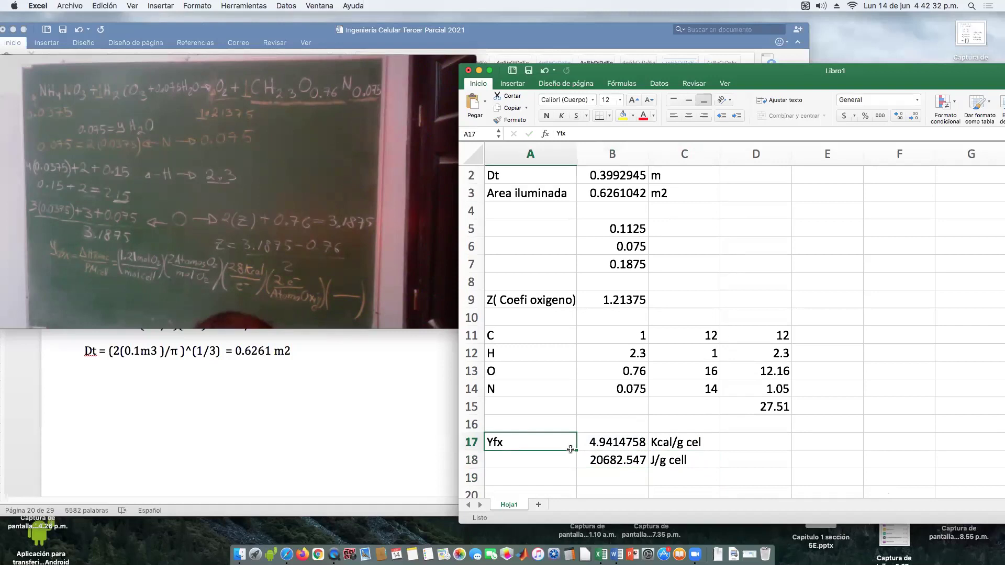
left_click_drag(577, 450, 577, 468)
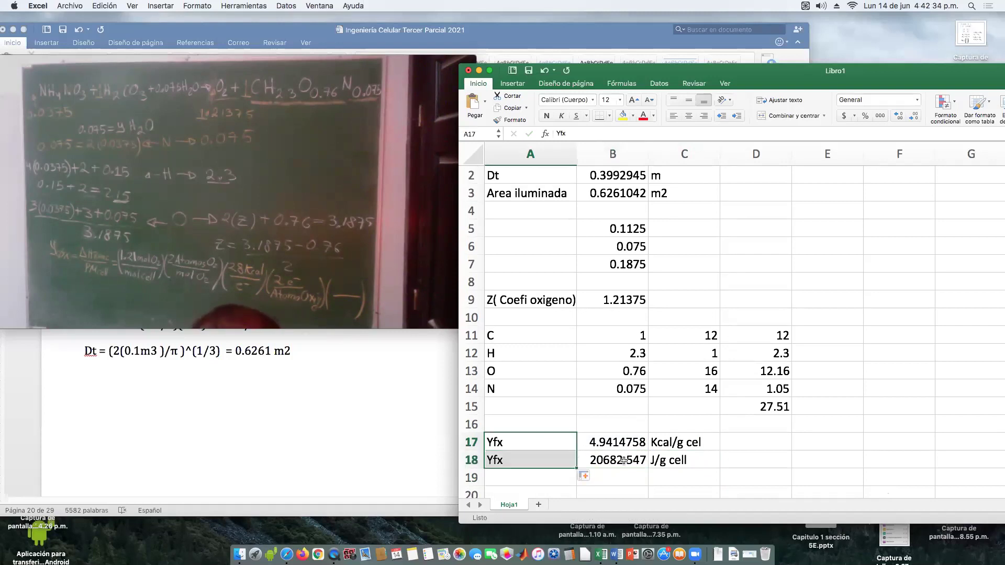
left_click(654, 460)
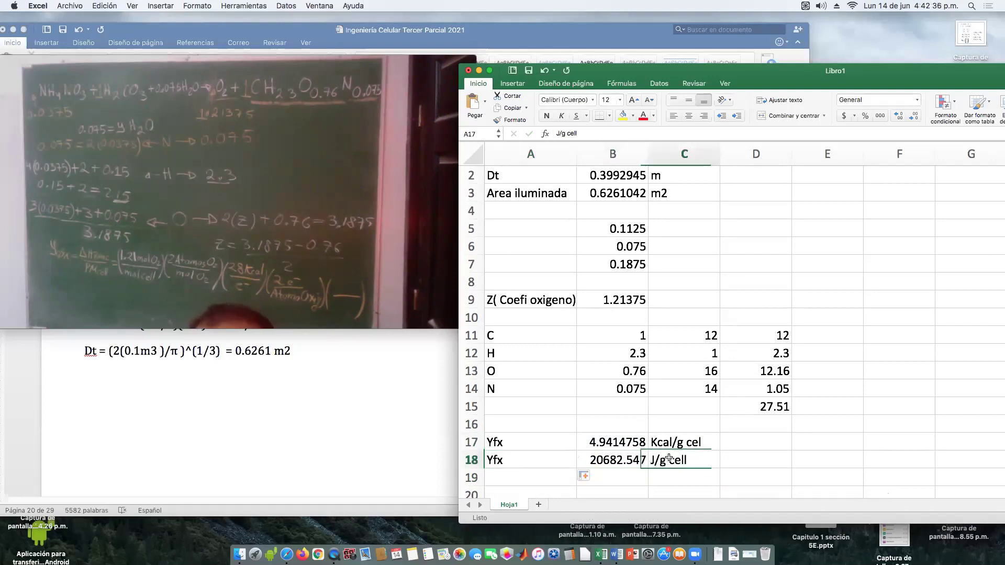
Switch to Word, highlight the sucrose consumption of 0.002 g sacarosa in the problem statement, and return to Excel
left_click(437, 428)
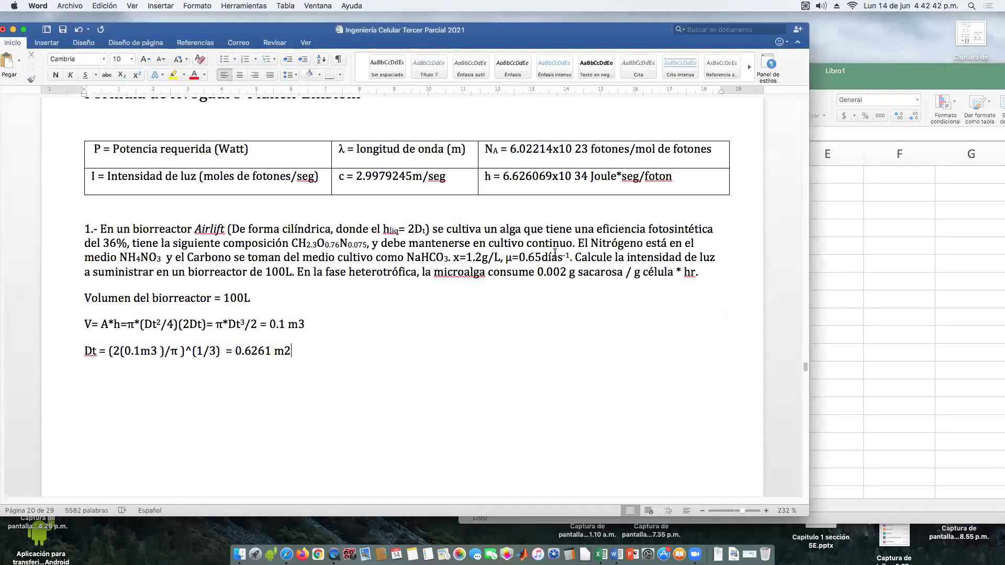
left_click_drag(537, 272, 605, 275)
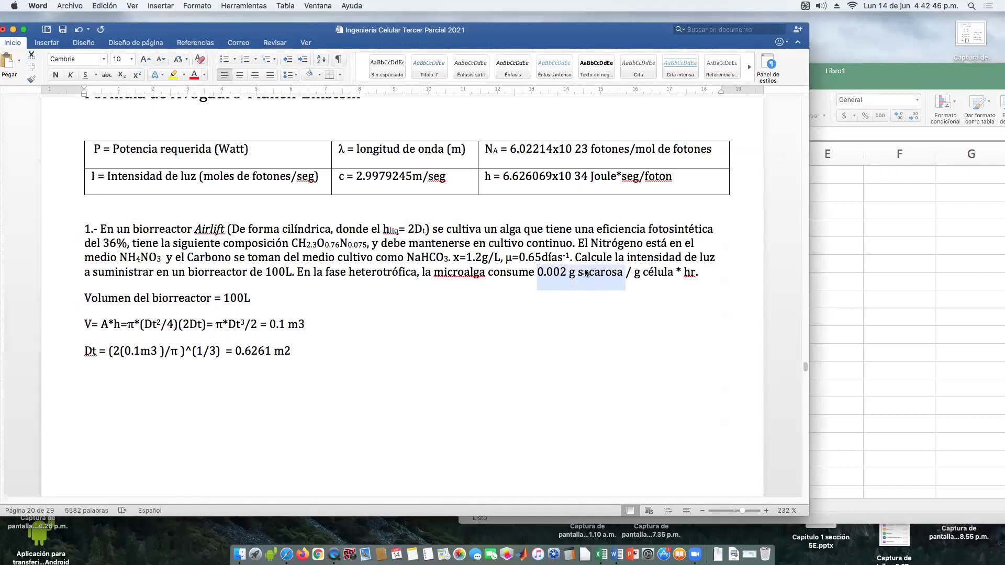
left_click(585, 272)
left_click(896, 393)
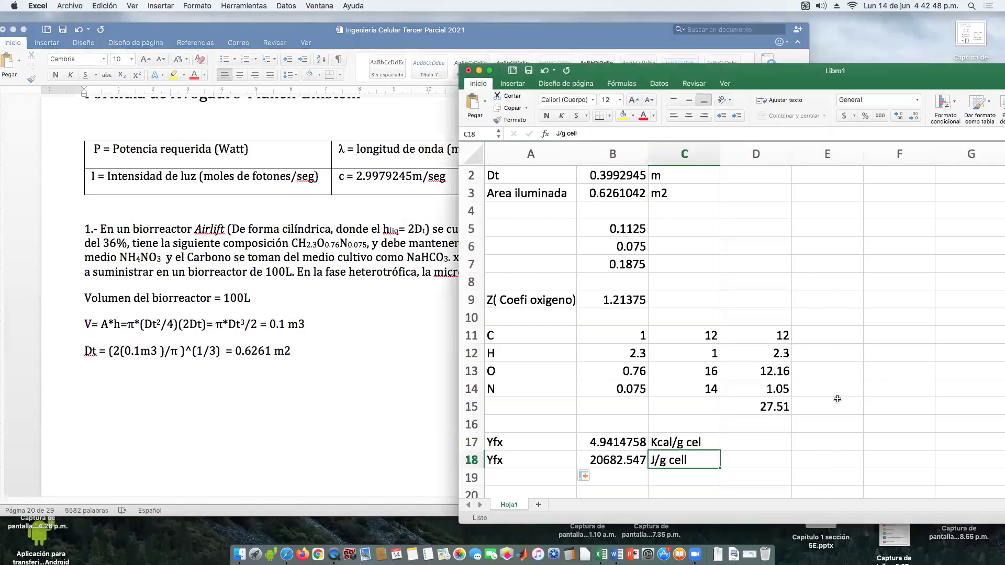
Set only the letter f of the Yfx label in A17 in the Symbol font to make it the Greek ϕ
left_click(500, 442)
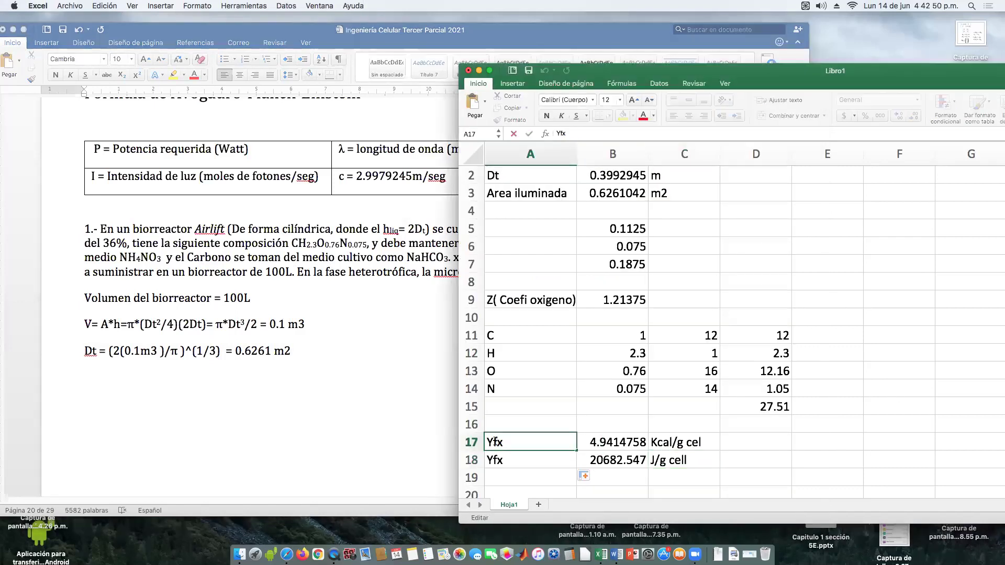
left_click(564, 99)
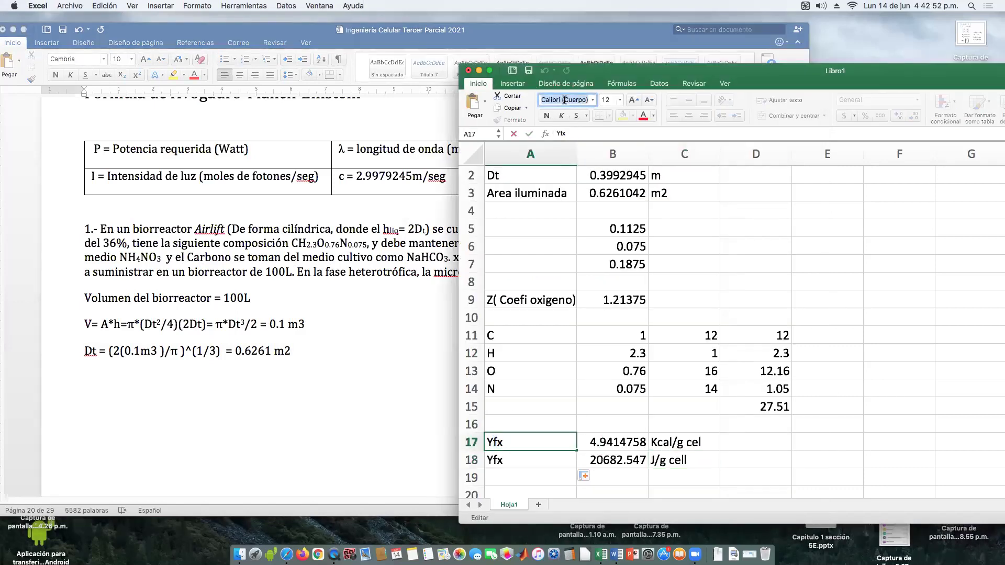
type("Symbol")
key("Return")
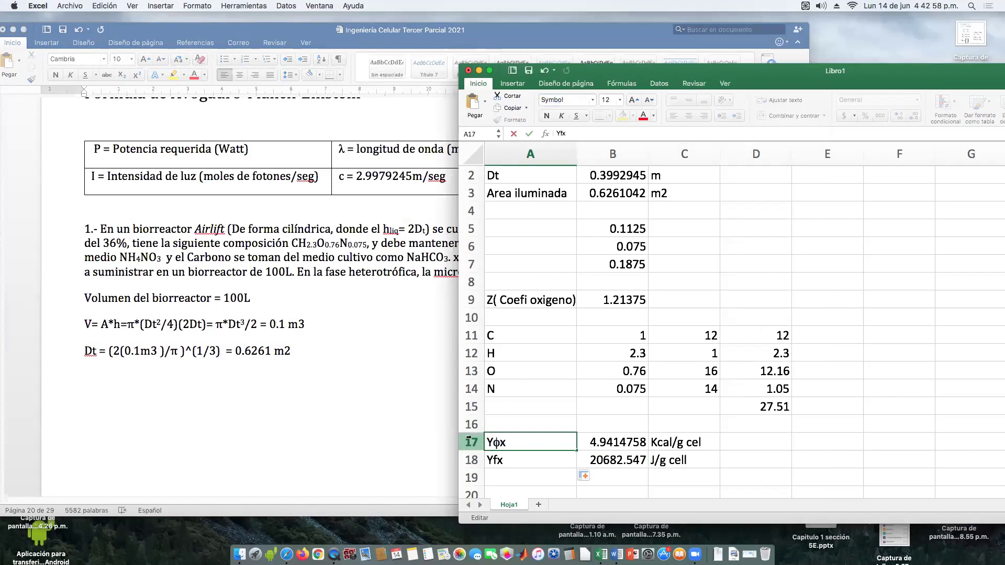
Fill the Yϕx label from A17 down through A19
left_click(498, 442)
left_click_drag(576, 449, 563, 481)
left_click(563, 481)
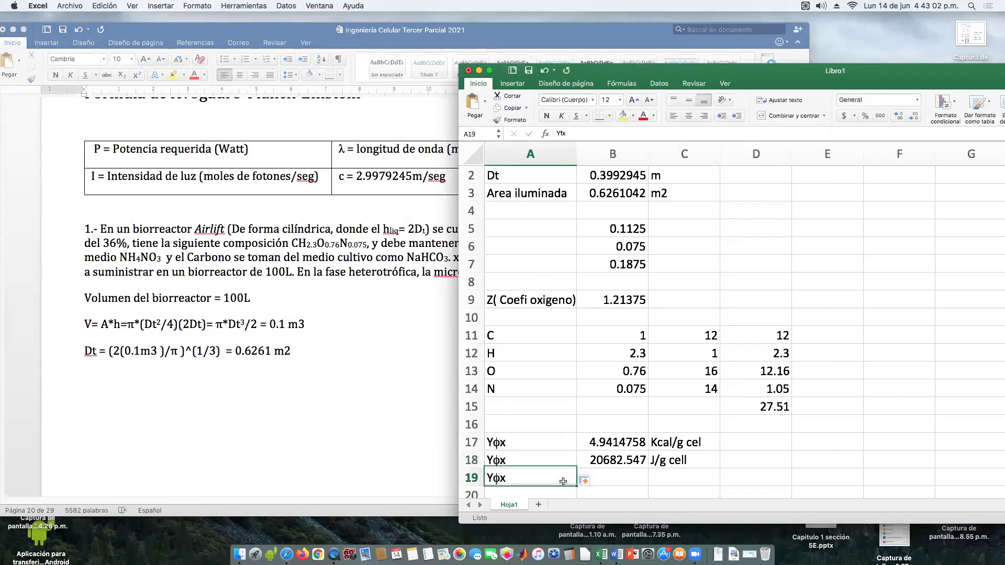
Change the label in A19 to Yϕs, keeping the final s as a regular Latin letter, and glance at the problem statement in Word
double_click(523, 479)
key("BackSpace")
type("s")
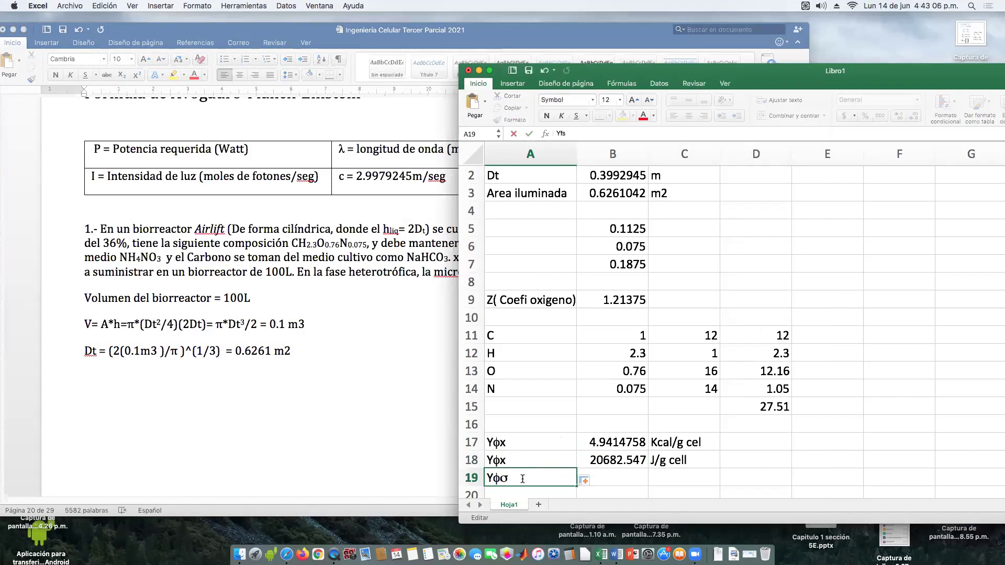
key("BackSpace")
type("x")
key("BackSpace")
left_click(367, 424)
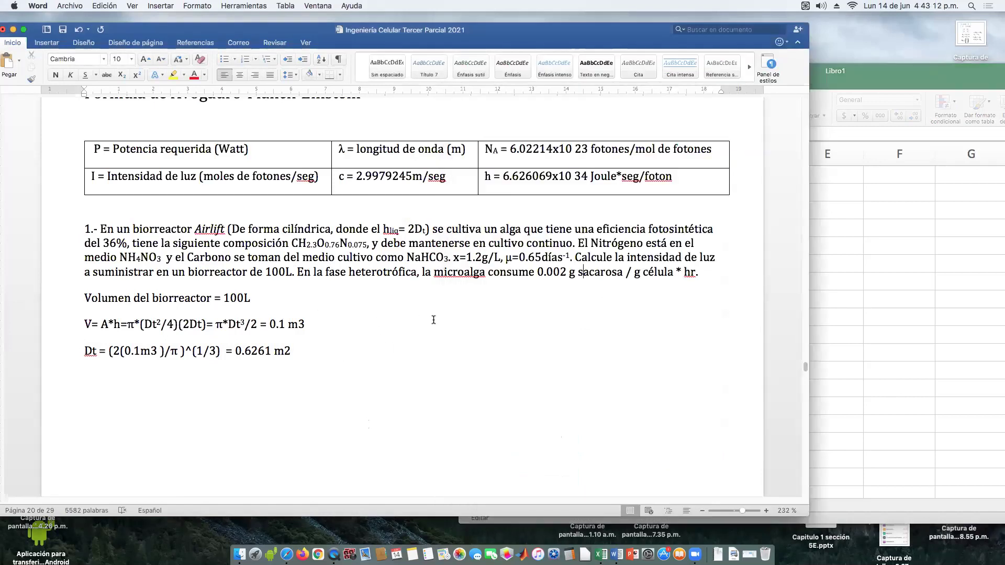
left_click(869, 463)
Start a formula for Yϕs in B19 and switch to Firefox
left_click(587, 473)
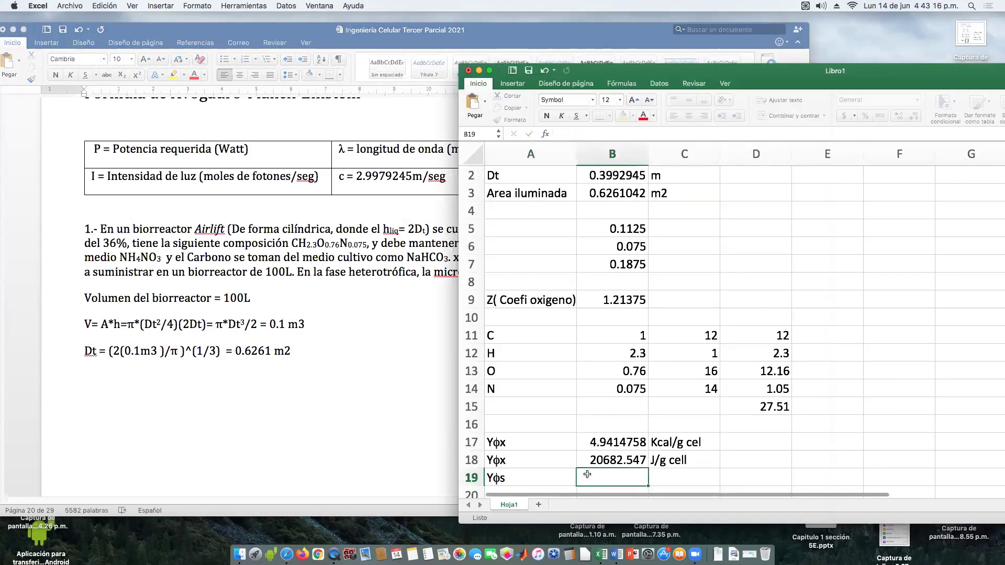
type("=")
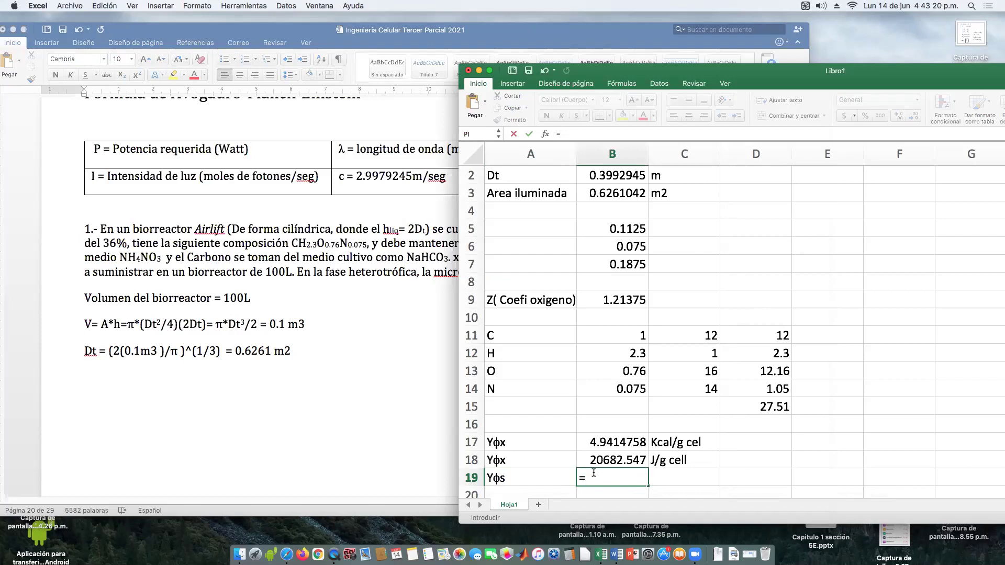
left_click(303, 547)
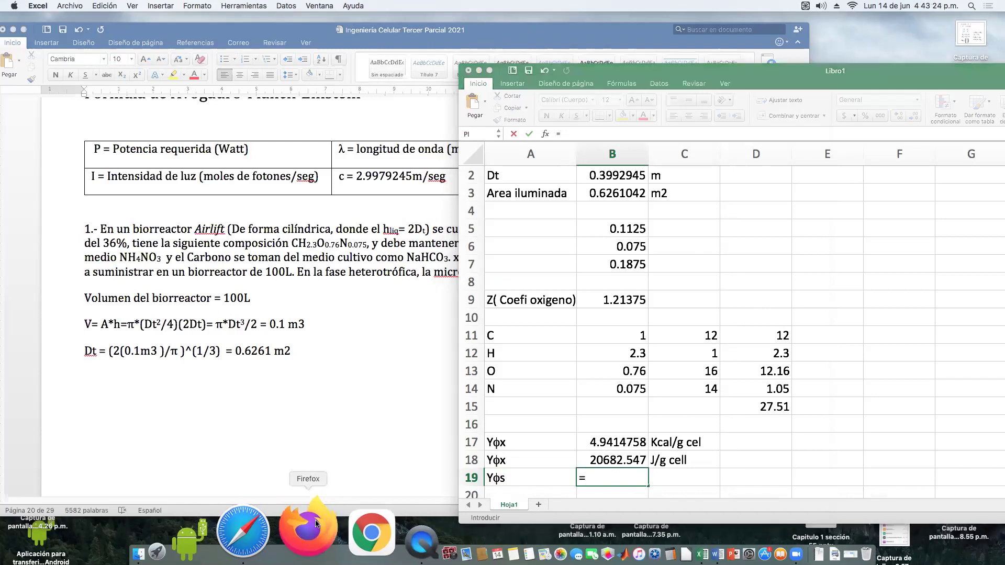